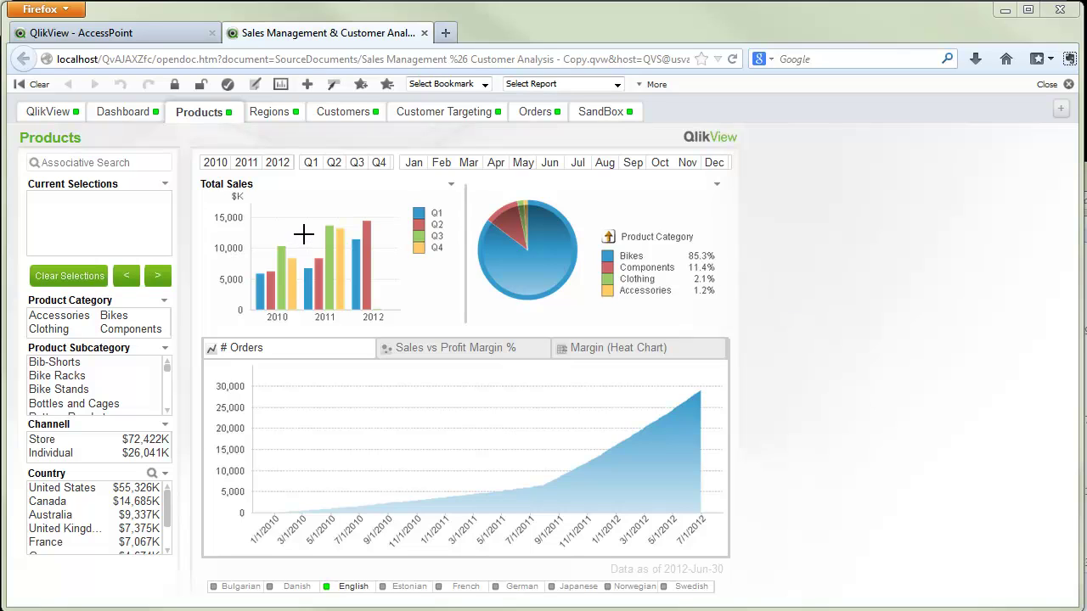
Copy the Total Sales chart from the Products sheet
{"action": "right_click", "coordinate": [297, 234]}
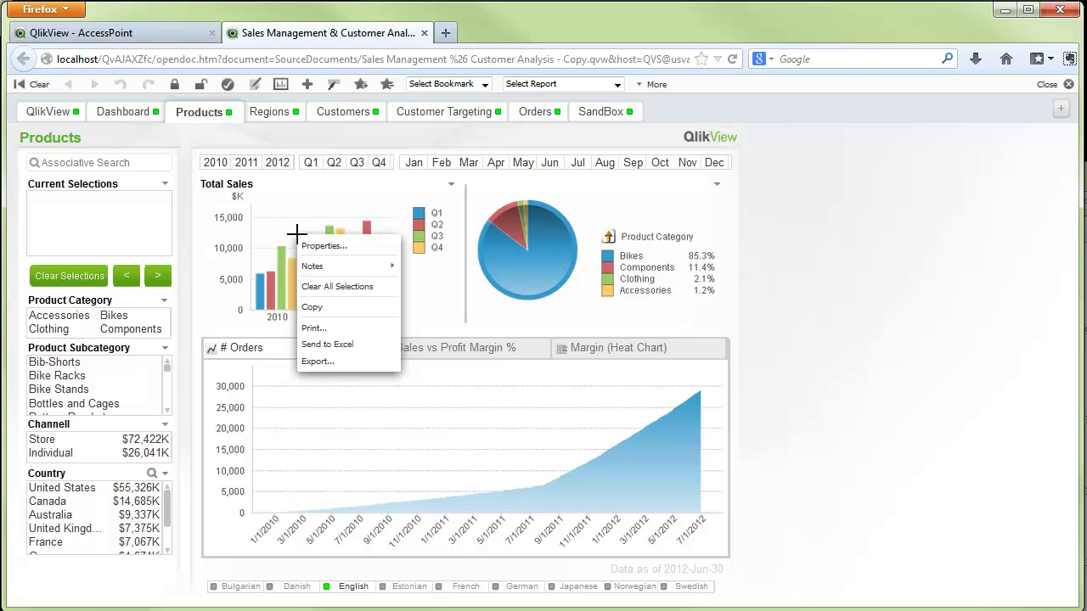
{"action": "left_click", "coordinate": [323, 308]}
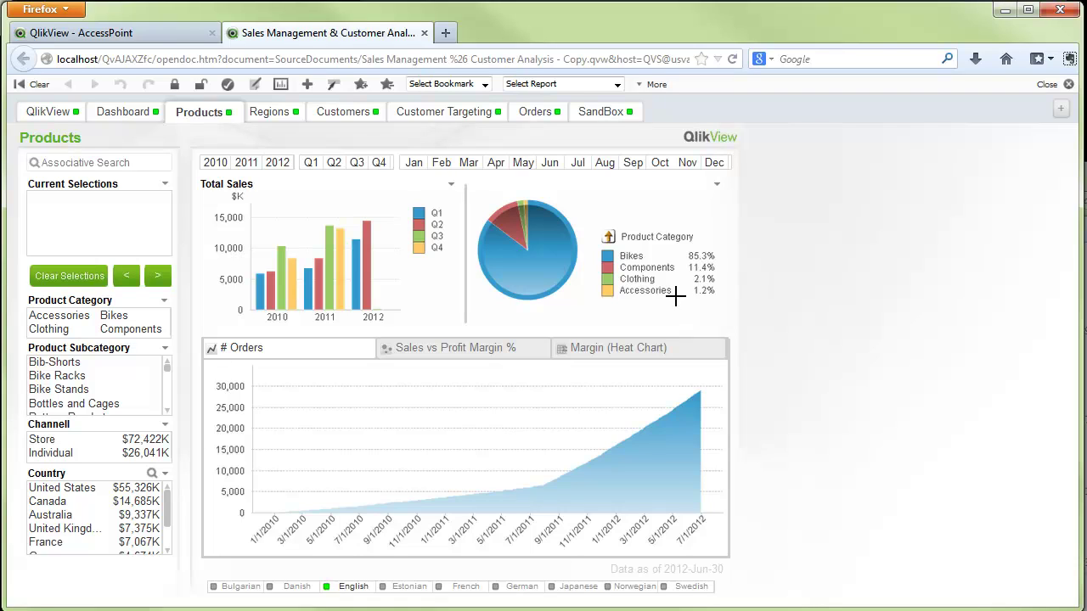
{"action": "right_click", "coordinate": [860, 200]}
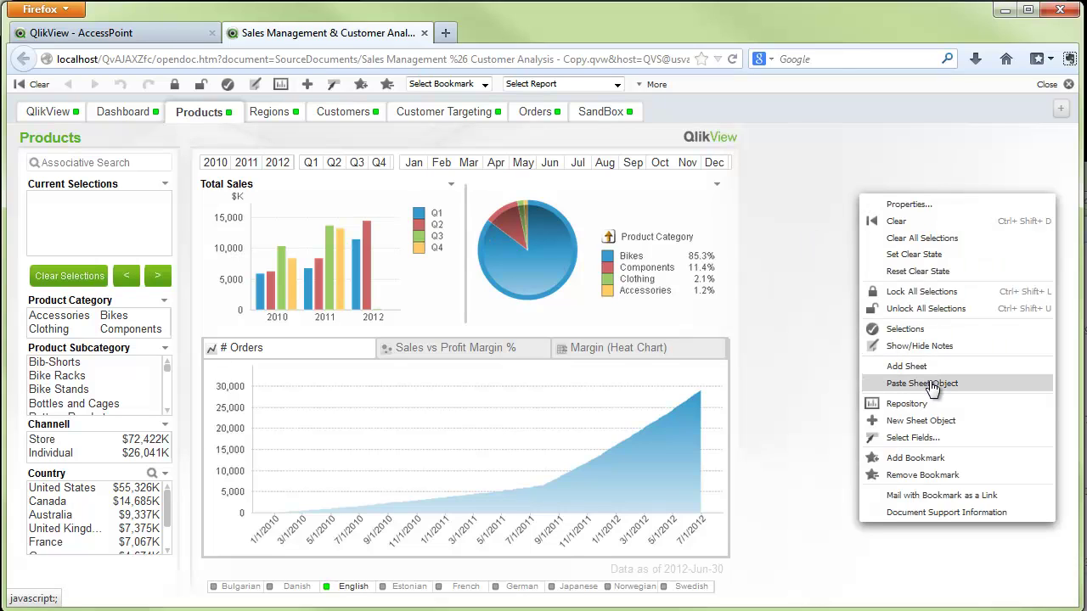
Paste a separate copy of the Total Sales chart onto the empty SandBox sheet
{"action": "left_click", "coordinate": [611, 111]}
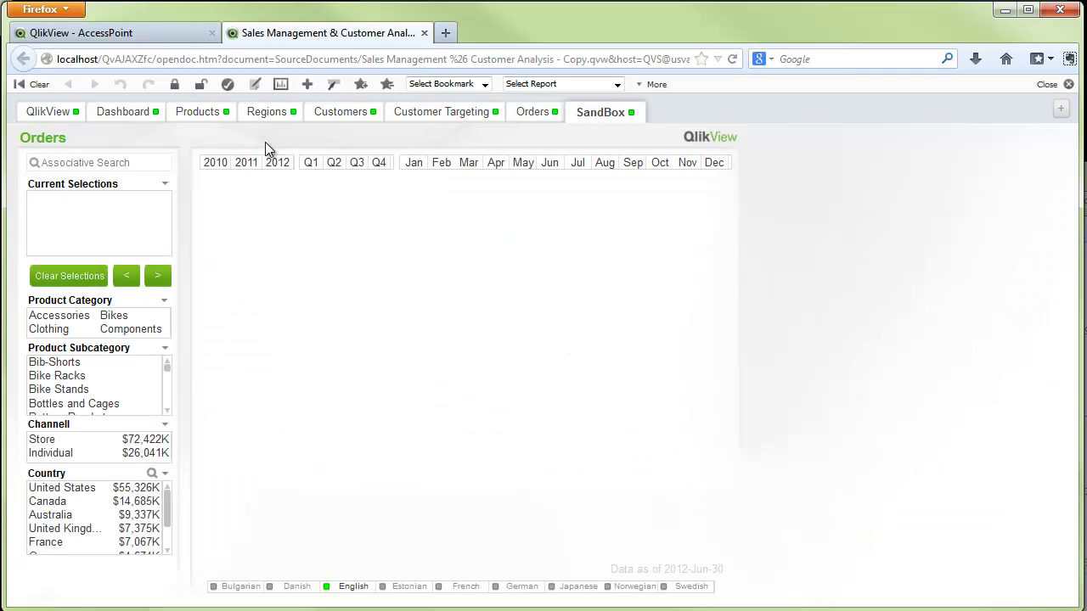
{"action": "right_click", "coordinate": [269, 216]}
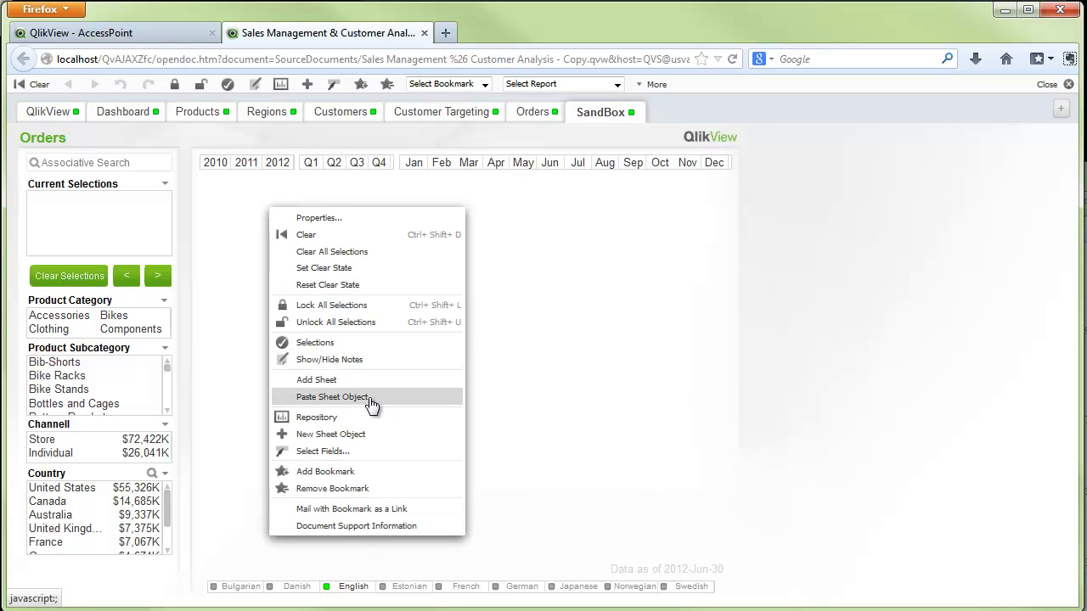
{"action": "left_click", "coordinate": [371, 396]}
{"action": "left_click", "coordinate": [337, 254]}
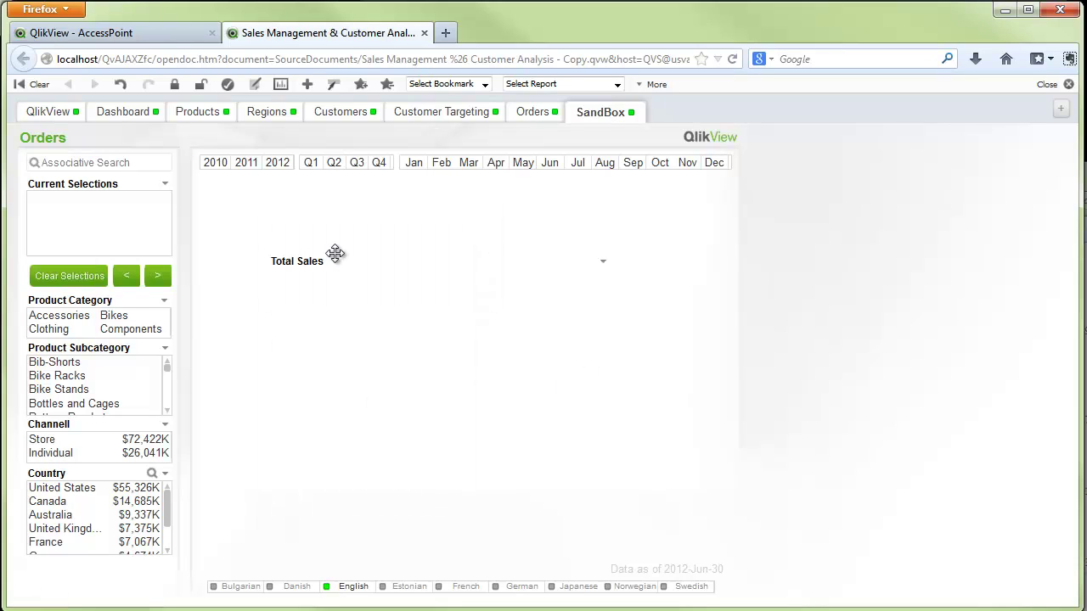
Move the pasted chart toward the sheet's top left and widen it
{"action": "left_click_drag", "start_coordinate": [349, 253], "coordinate": [283, 184]}
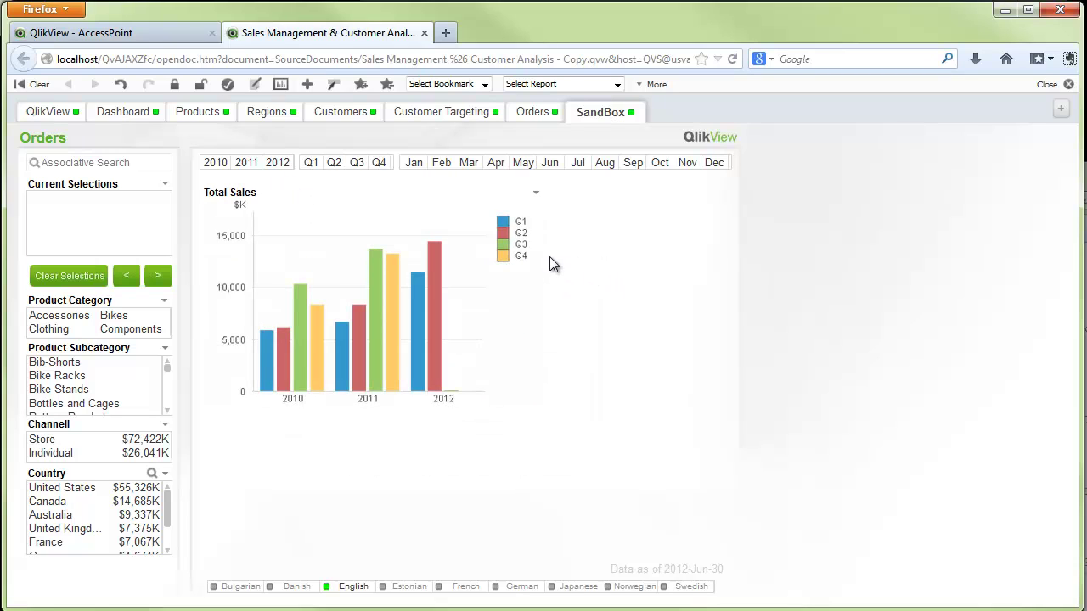
{"action": "left_click_drag", "start_coordinate": [546, 257], "coordinate": [720, 270]}
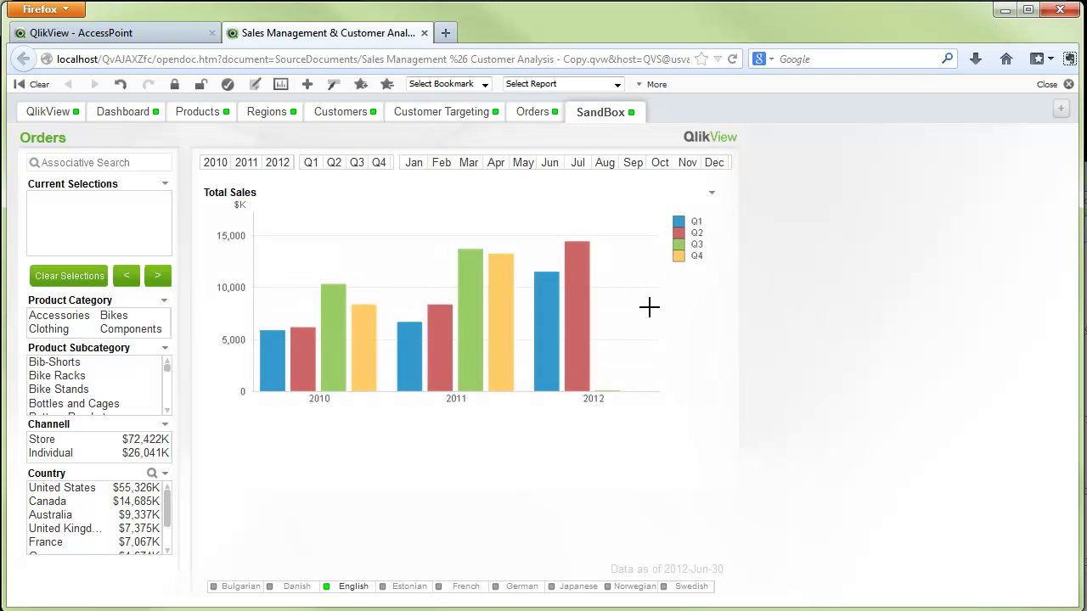
{"action": "mouse_move", "coordinate": [569, 347]}
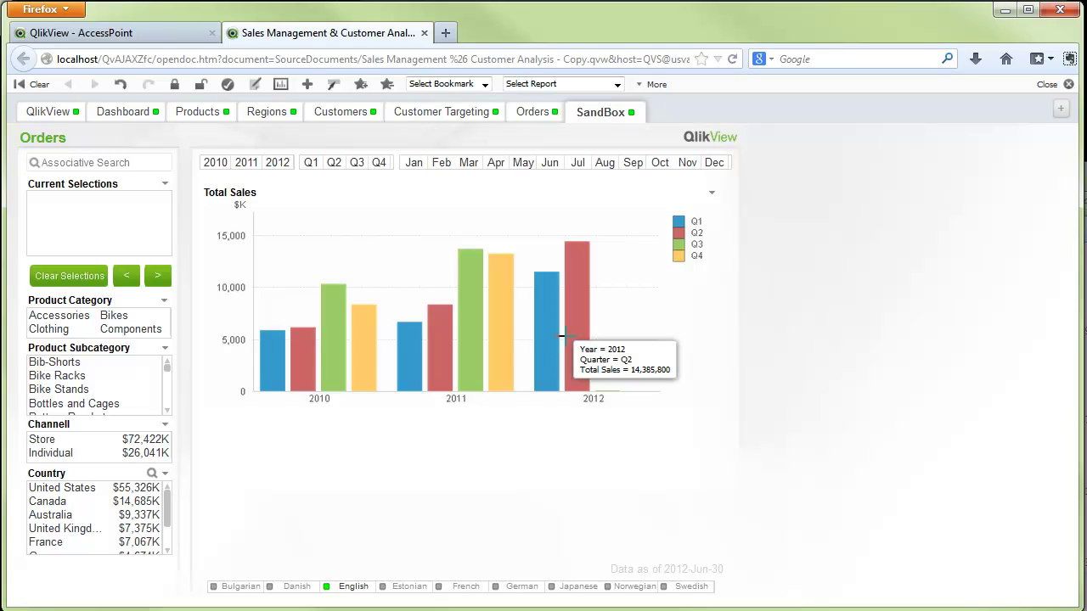
{"action": "mouse_move", "coordinate": [561, 301]}
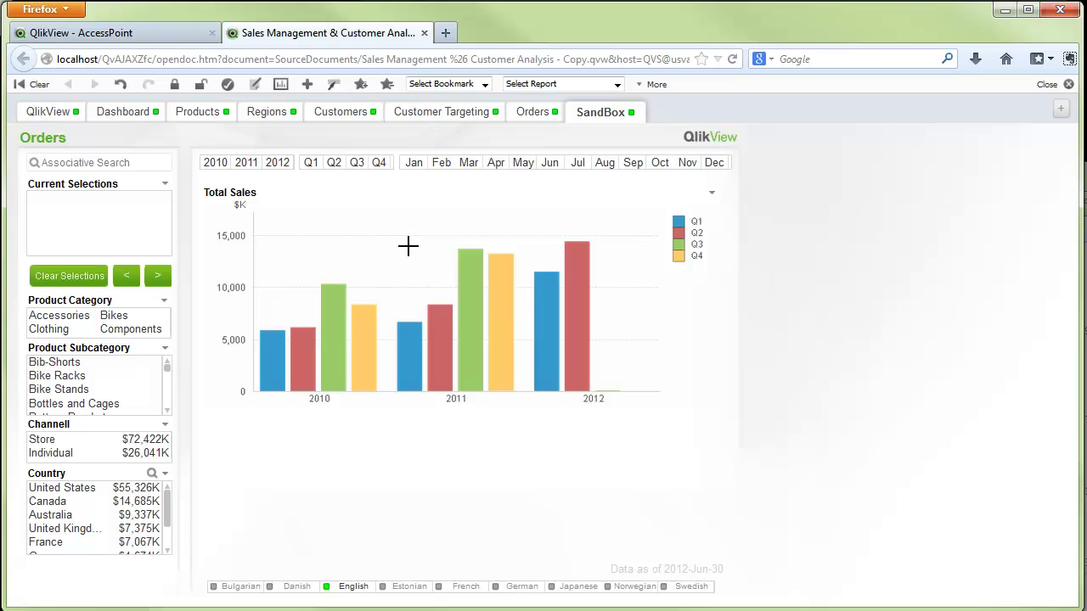
Drag Country from the Repository's Dimensions onto the pasted chart, replacing the quarter dimension
{"action": "left_click", "coordinate": [280, 85]}
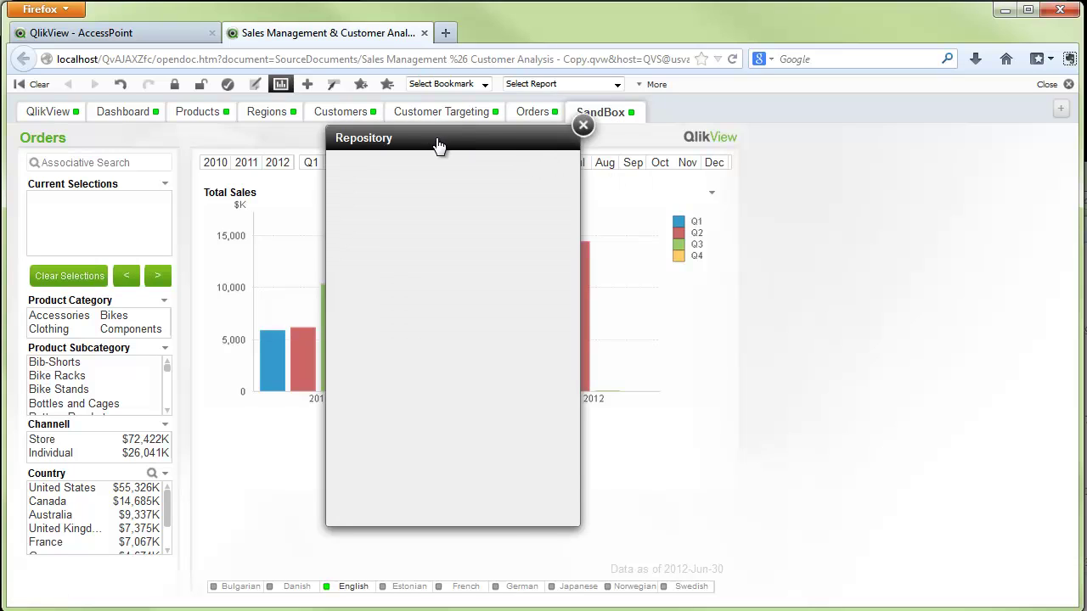
{"action": "left_click_drag", "start_coordinate": [436, 145], "coordinate": [885, 163]}
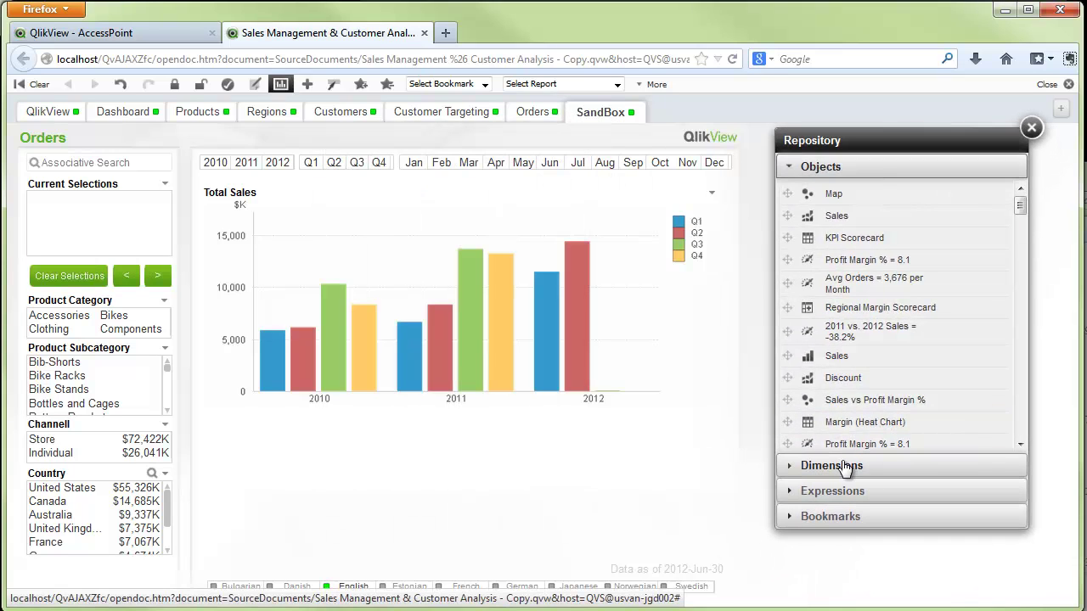
{"action": "left_click", "coordinate": [819, 465]}
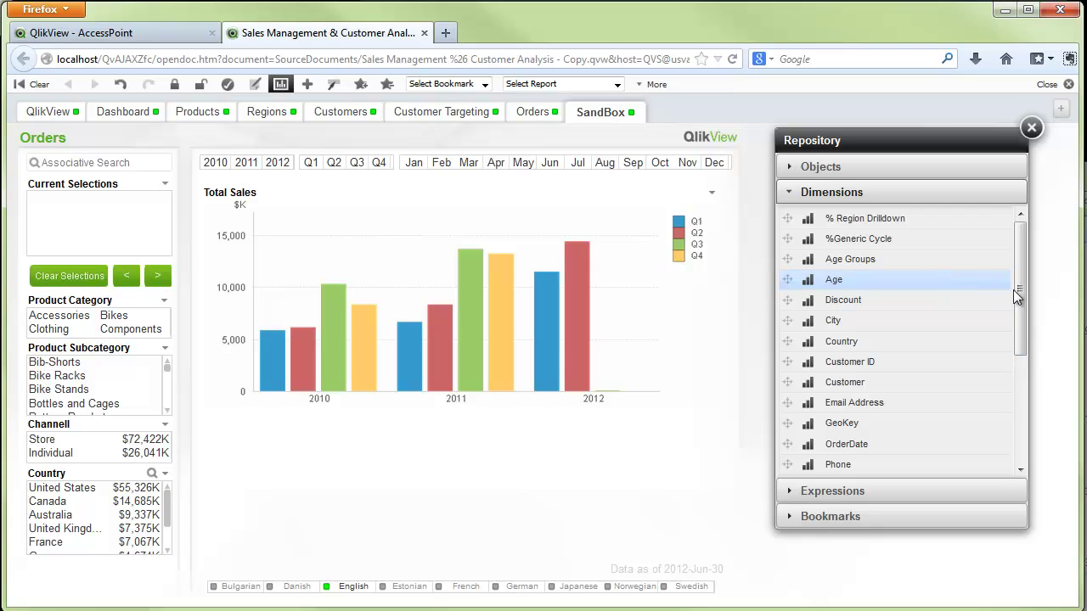
{"action": "left_click_drag", "start_coordinate": [843, 344], "coordinate": [398, 248]}
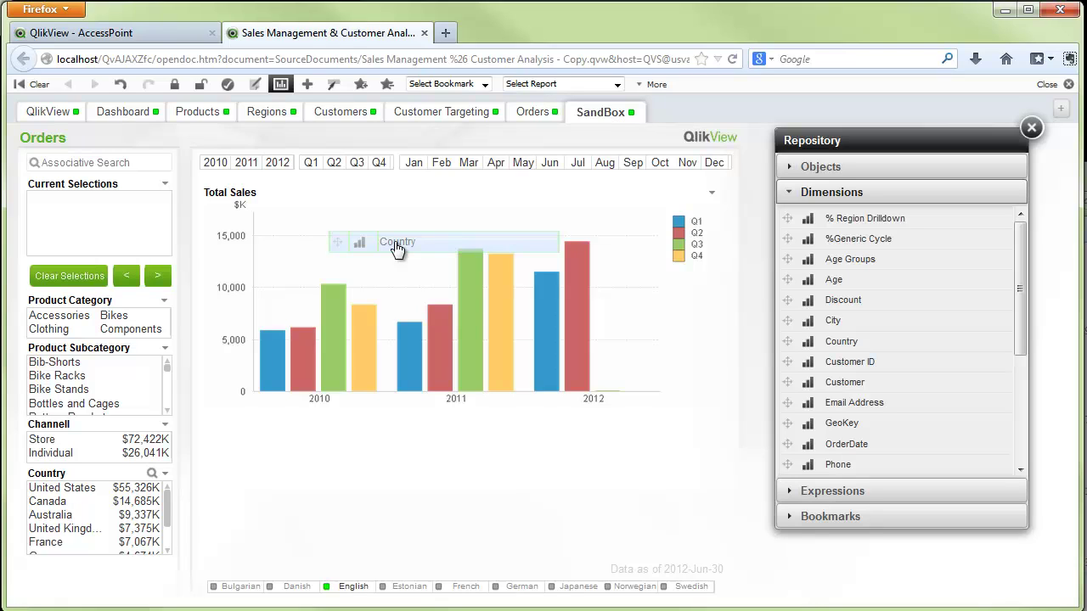
{"action": "left_click_drag", "start_coordinate": [398, 247], "coordinate": [394, 241]}
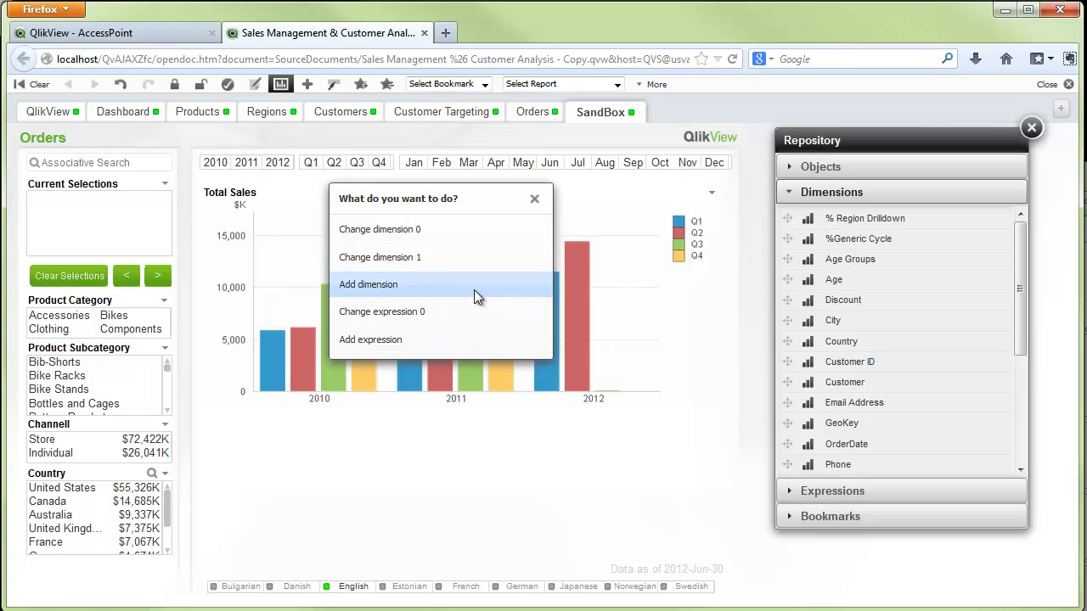
{"action": "left_click", "coordinate": [433, 259]}
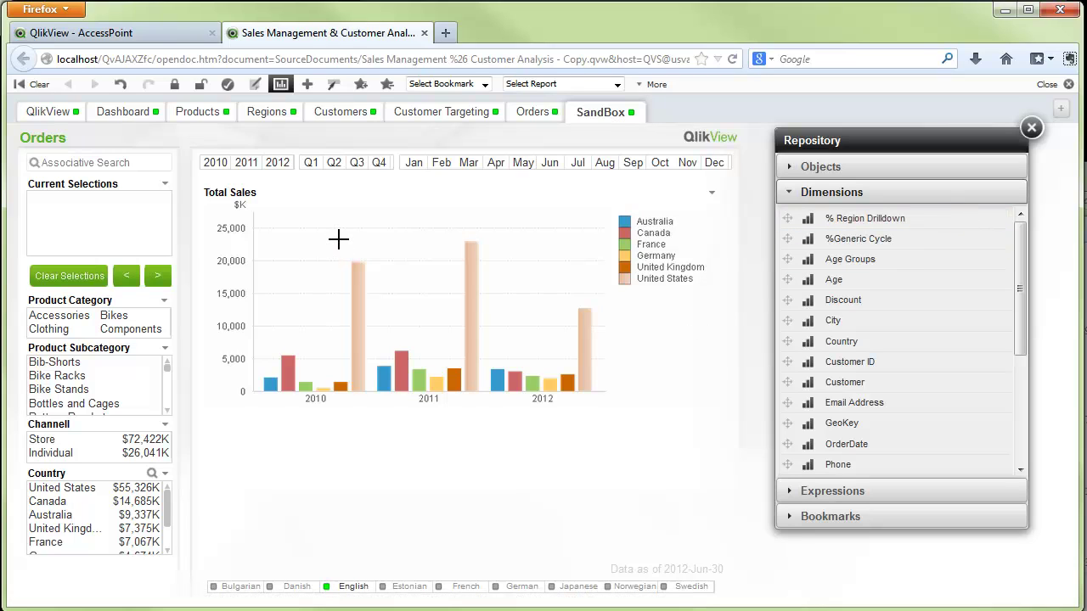
In the chart's properties, add the # Orders expression from the Repository
{"action": "right_click", "coordinate": [311, 234]}
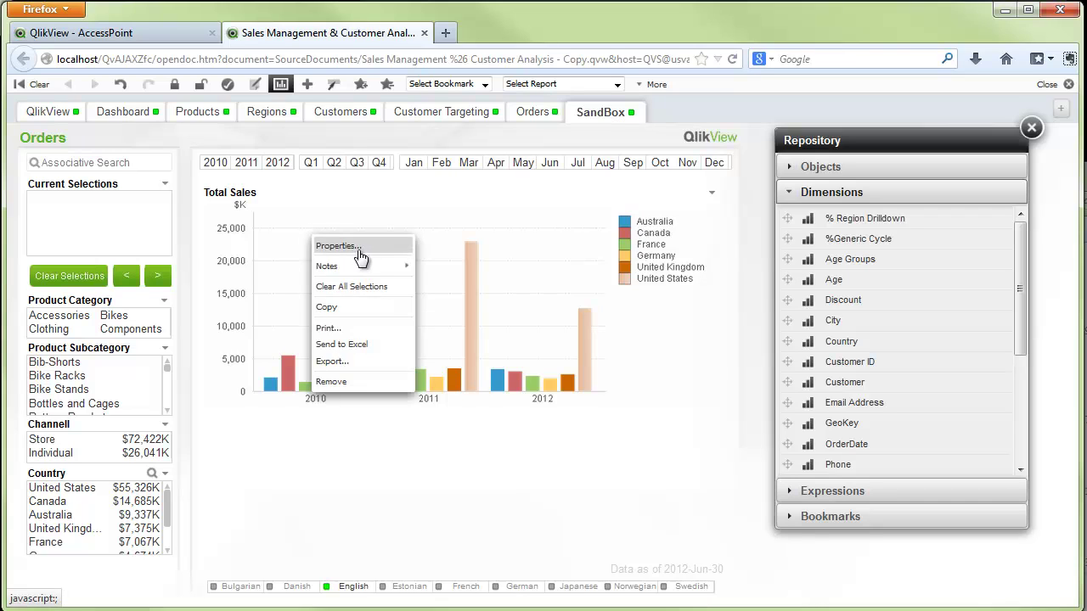
{"action": "left_click", "coordinate": [339, 245]}
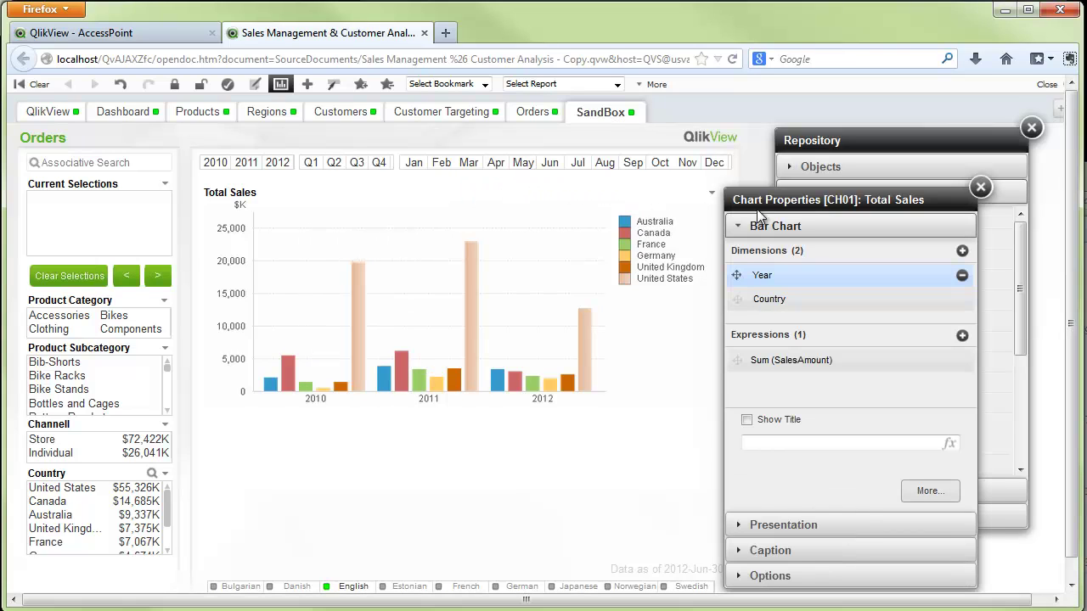
{"action": "left_click_drag", "start_coordinate": [764, 197], "coordinate": [38, 137]}
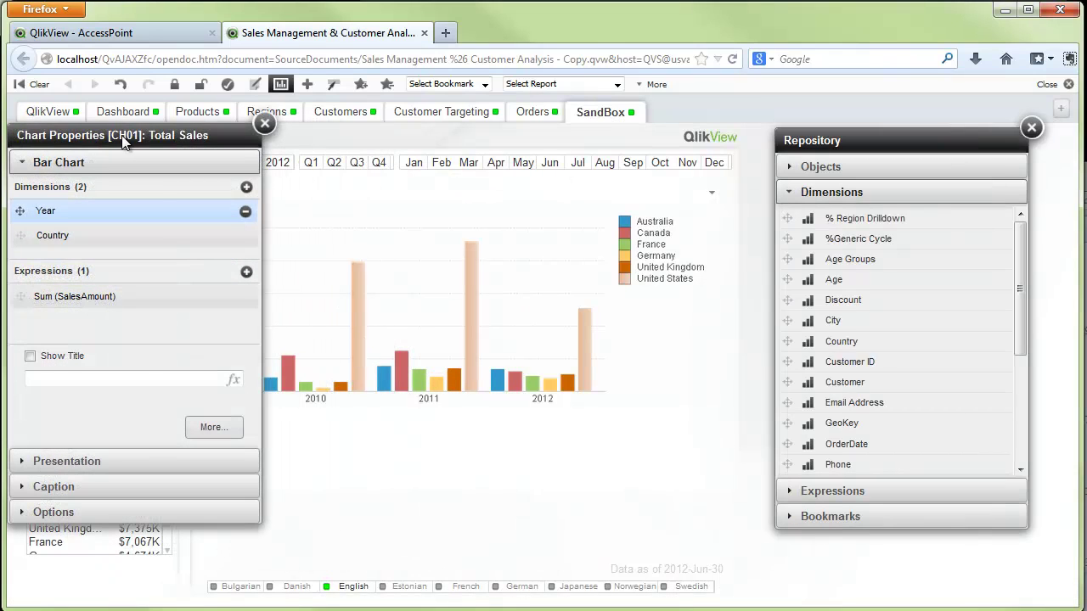
{"action": "left_click_drag", "start_coordinate": [117, 142], "coordinate": [134, 142]}
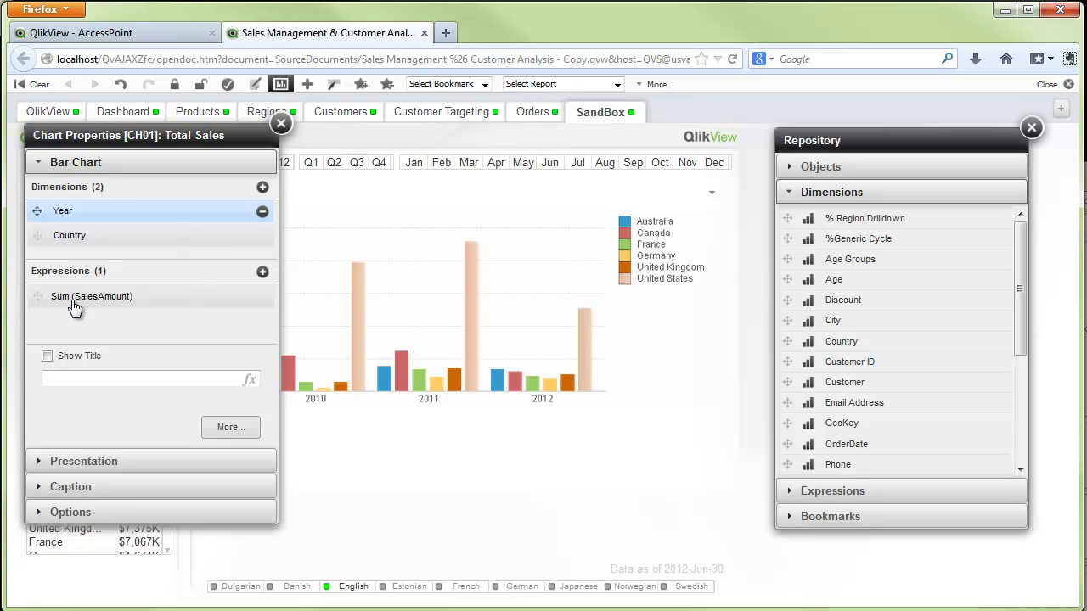
{"action": "left_click", "coordinate": [836, 492]}
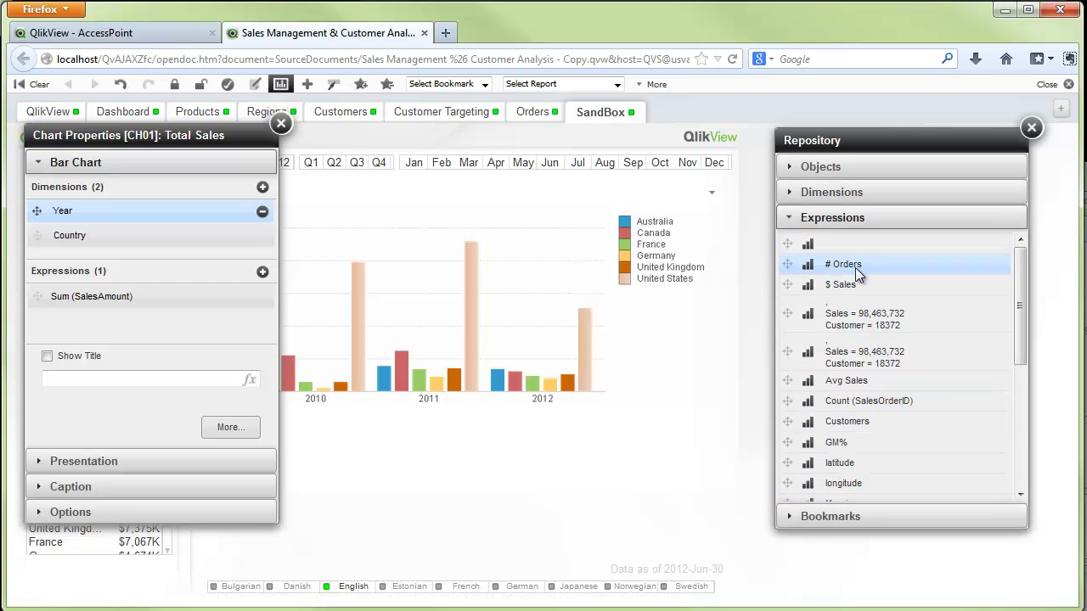
{"action": "left_click_drag", "start_coordinate": [855, 268], "coordinate": [114, 308]}
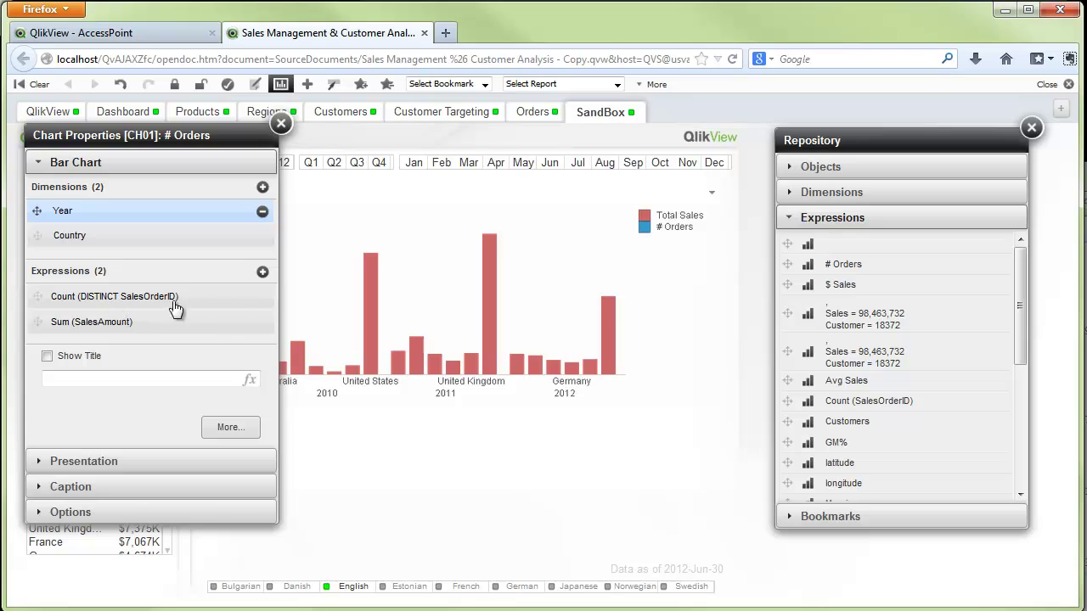
Remove the Sum (SalesAmount) expression and close the chart properties
{"action": "left_click", "coordinate": [258, 322]}
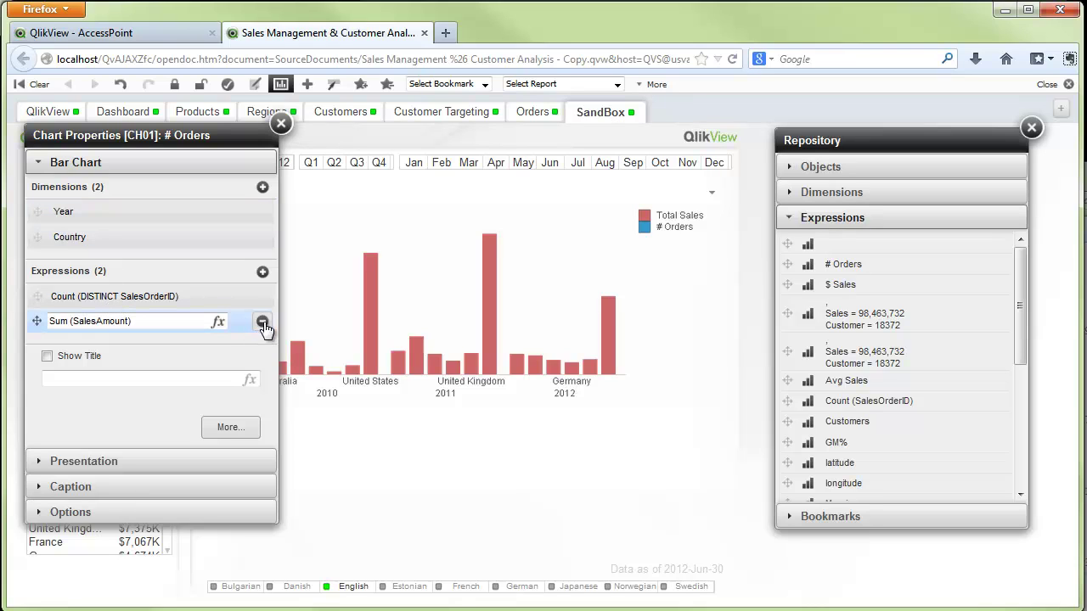
{"action": "left_click", "coordinate": [262, 322]}
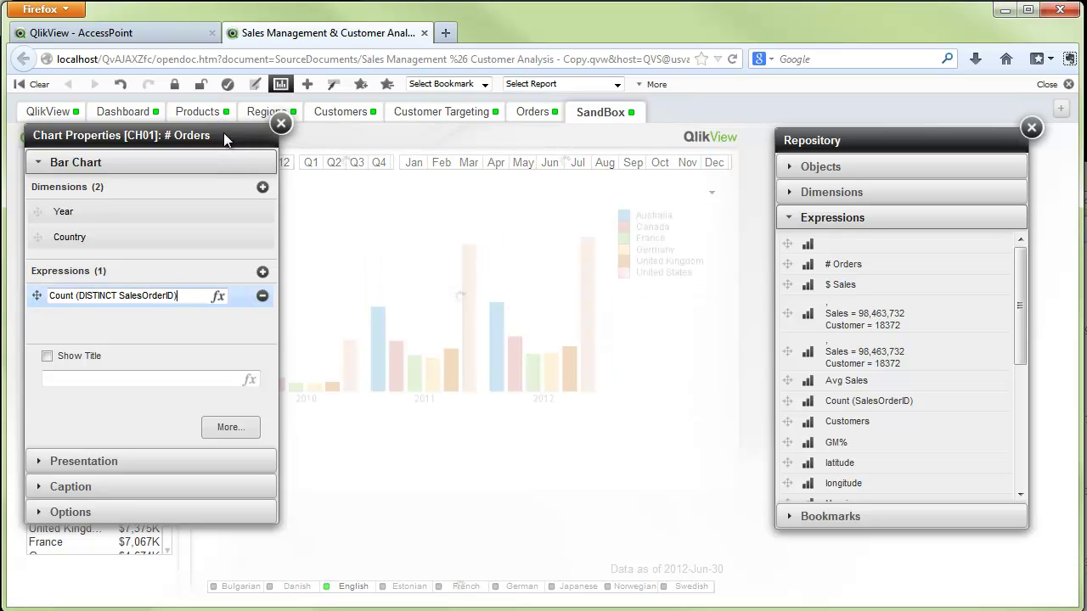
{"action": "left_click_drag", "start_coordinate": [223, 140], "coordinate": [261, 138]}
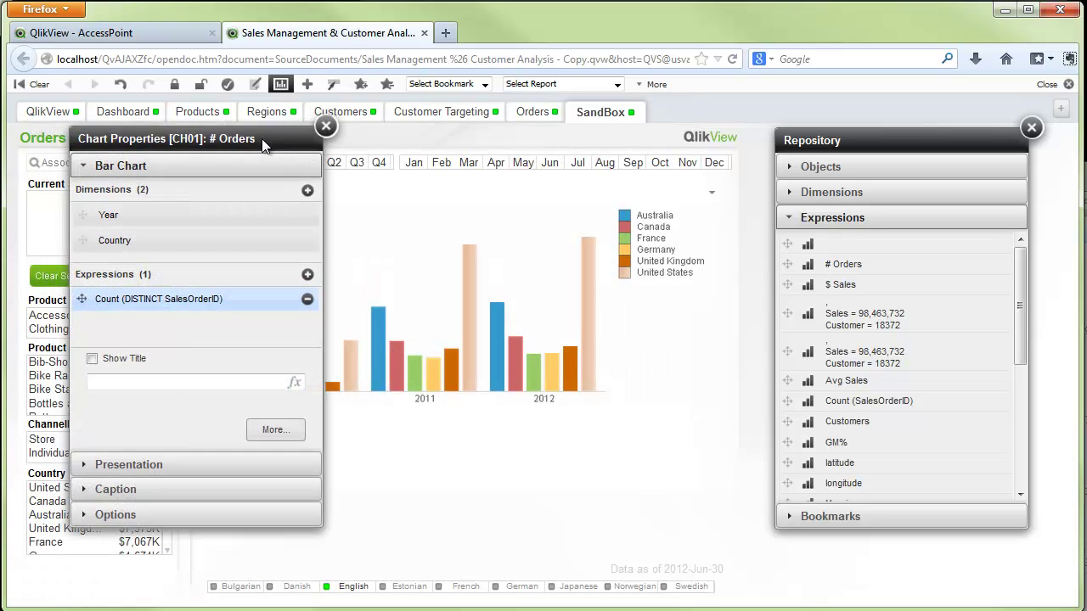
{"action": "left_click", "coordinate": [328, 128]}
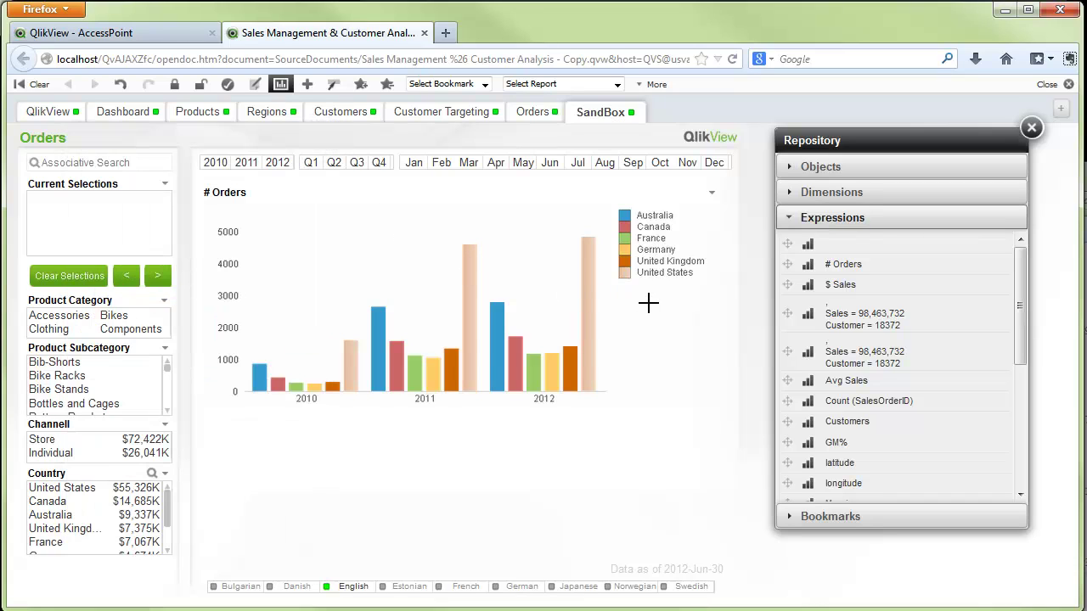
Reopen the # Orders chart's properties and expand Presentation to its Caption settings
{"action": "right_click", "coordinate": [344, 236]}
{"action": "left_click", "coordinate": [338, 230]}
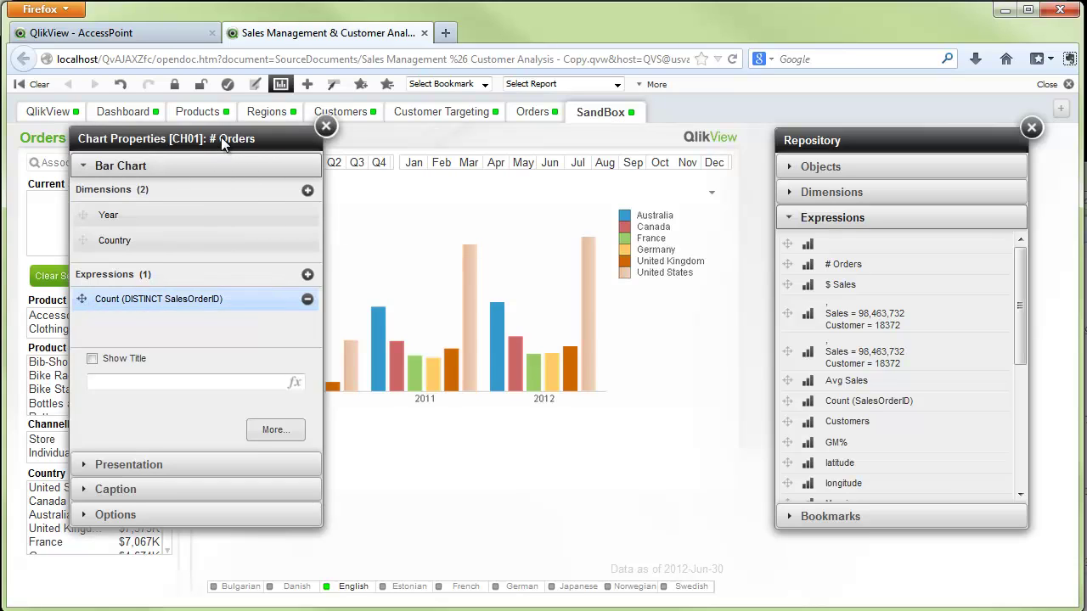
{"action": "left_click_drag", "start_coordinate": [221, 137], "coordinate": [208, 131]}
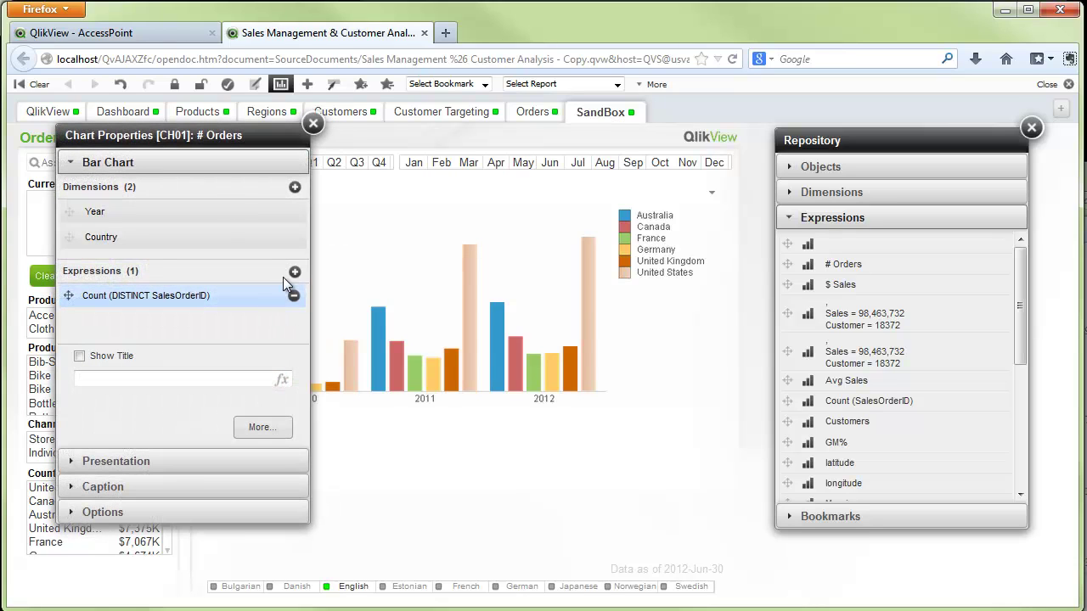
{"action": "left_click", "coordinate": [265, 429]}
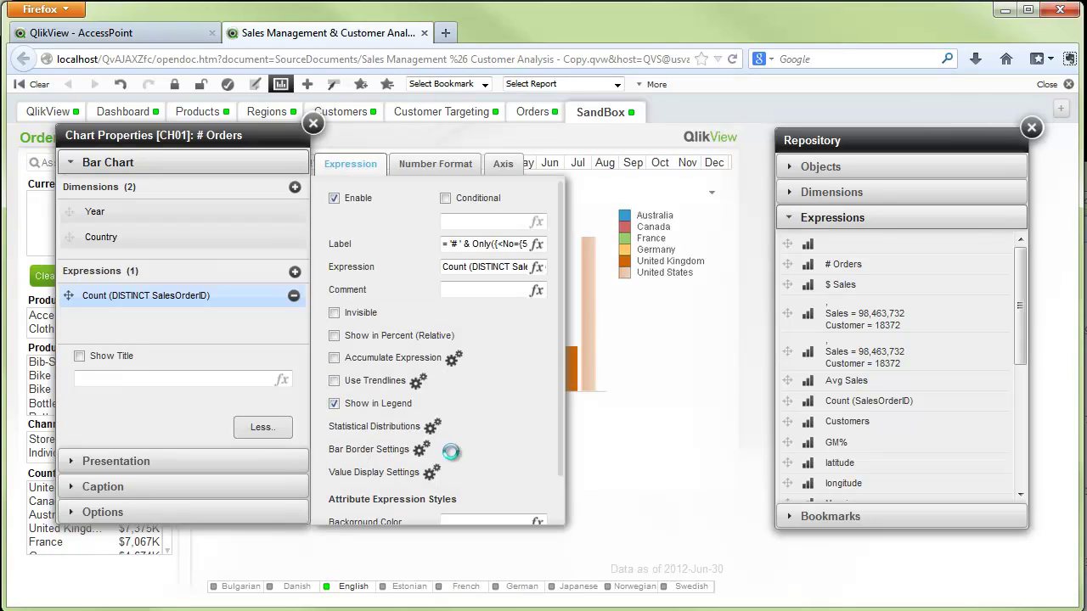
{"action": "scroll", "coordinate": [537, 358], "scroll_direction": "down", "scroll_amount": 2}
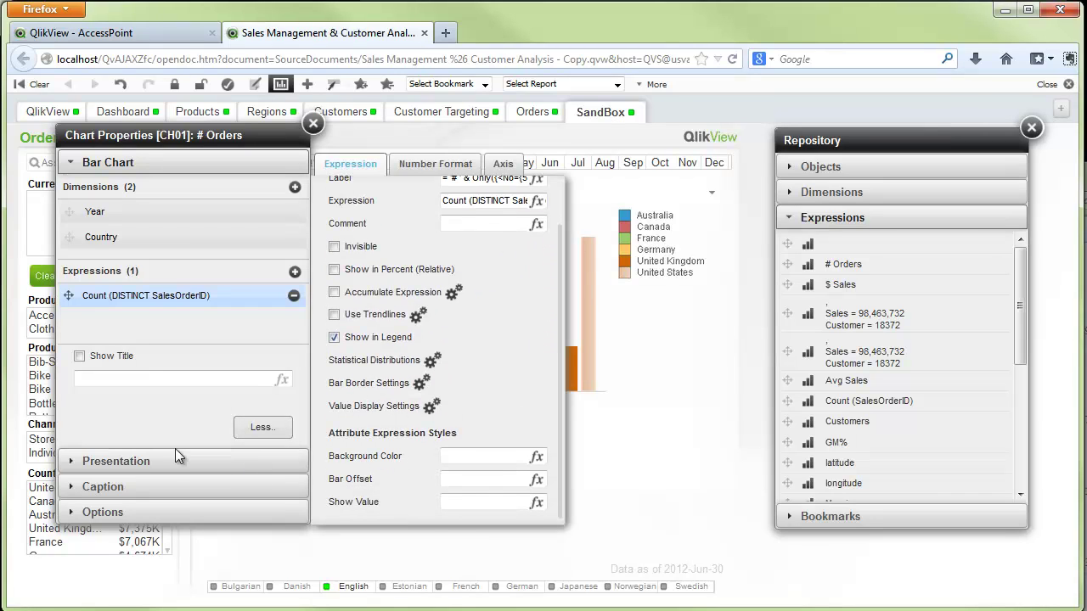
{"action": "left_click", "coordinate": [224, 455]}
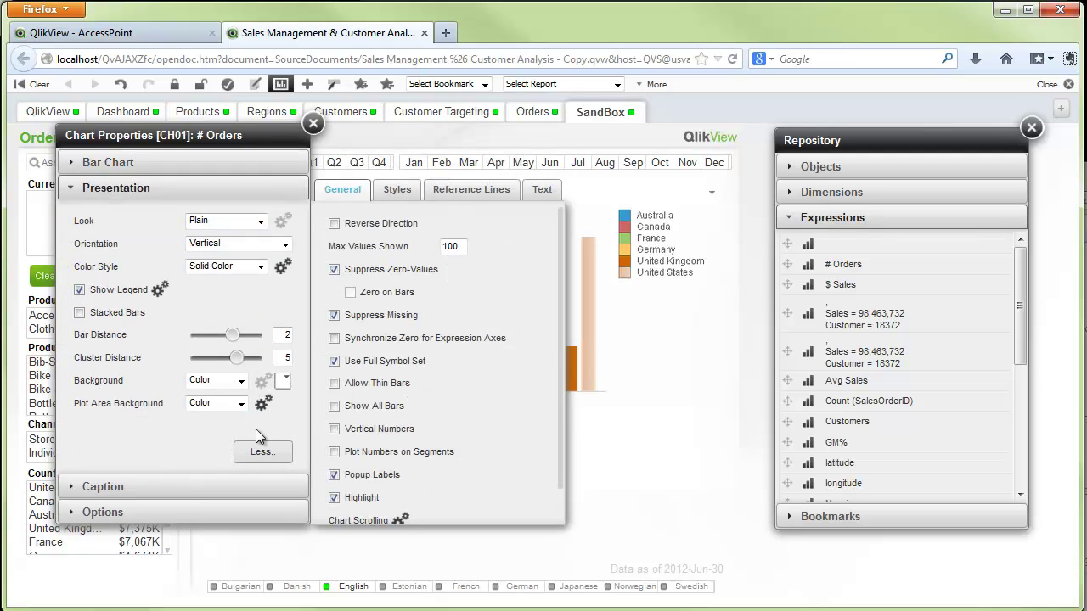
{"action": "left_click", "coordinate": [139, 487]}
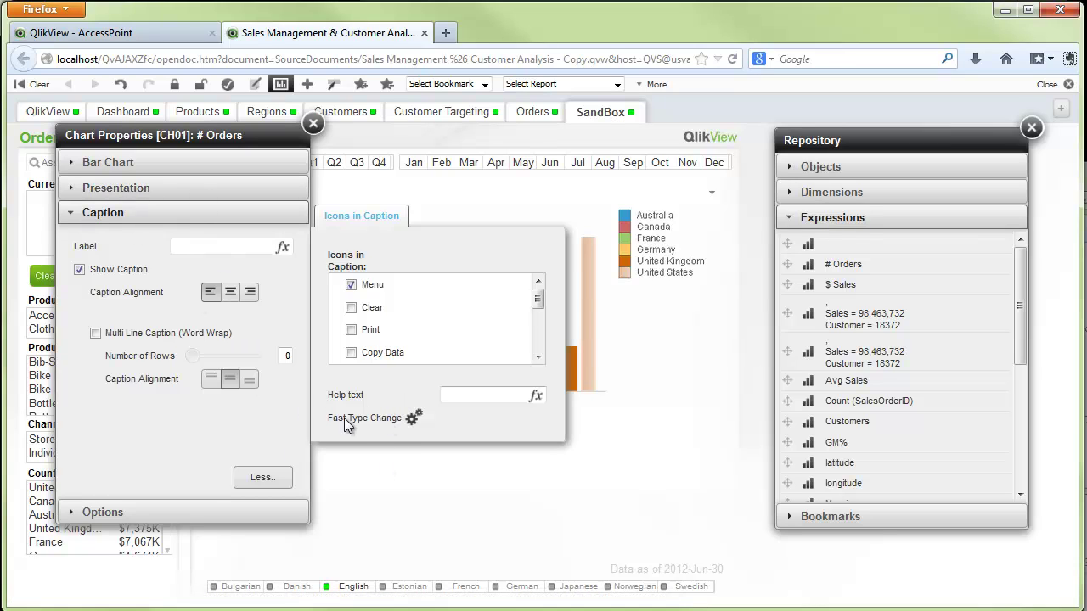
In the Fast Type Change settings, tick Bar Chart and Straight Table and confirm
{"action": "left_click", "coordinate": [413, 419]}
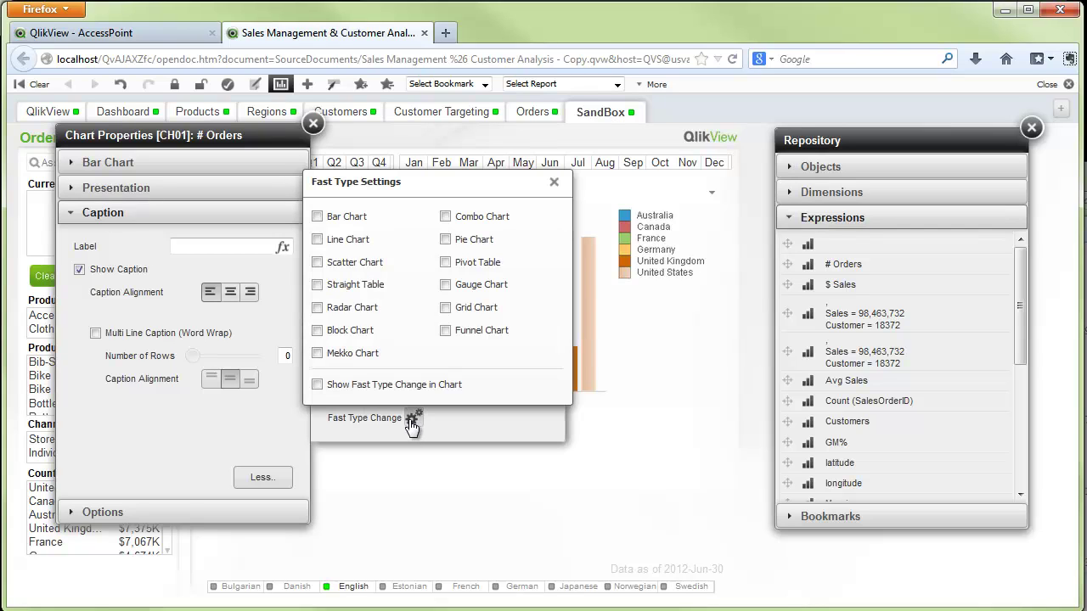
{"action": "left_click", "coordinate": [317, 217]}
{"action": "left_click", "coordinate": [317, 285]}
{"action": "left_click", "coordinate": [554, 184]}
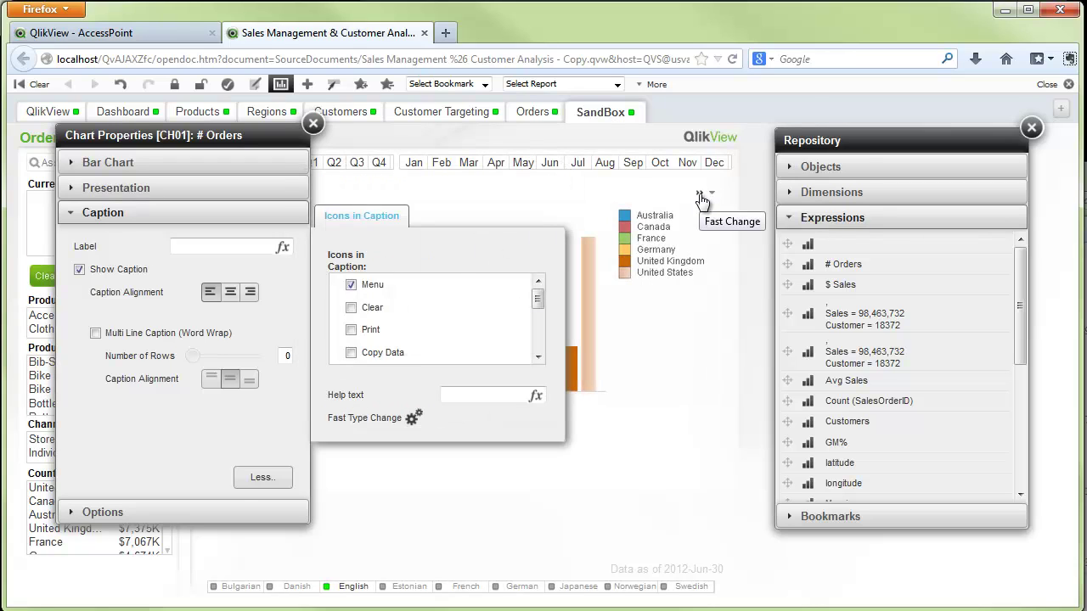
Close the properties and toggle the # Orders chart between table and bar, ending as a straight table
{"action": "left_click", "coordinate": [313, 126]}
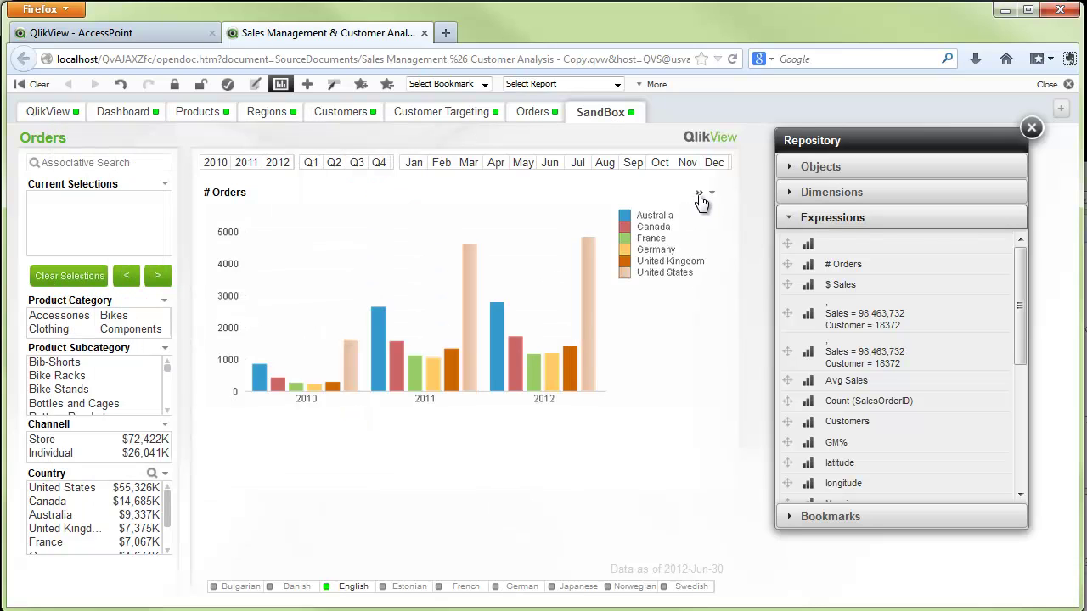
{"action": "left_click", "coordinate": [698, 195]}
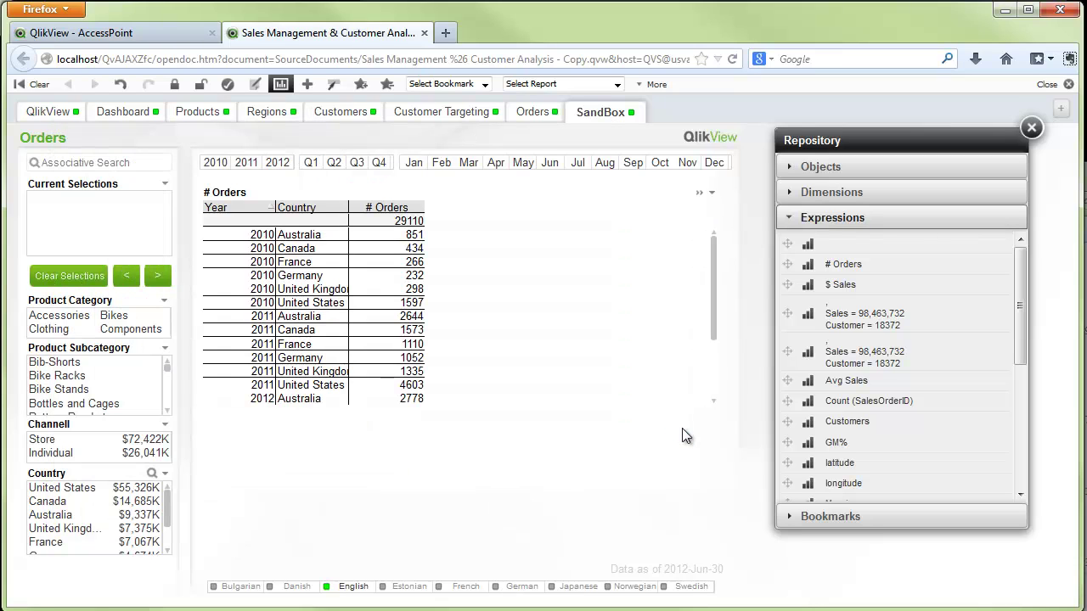
{"action": "left_click", "coordinate": [698, 193]}
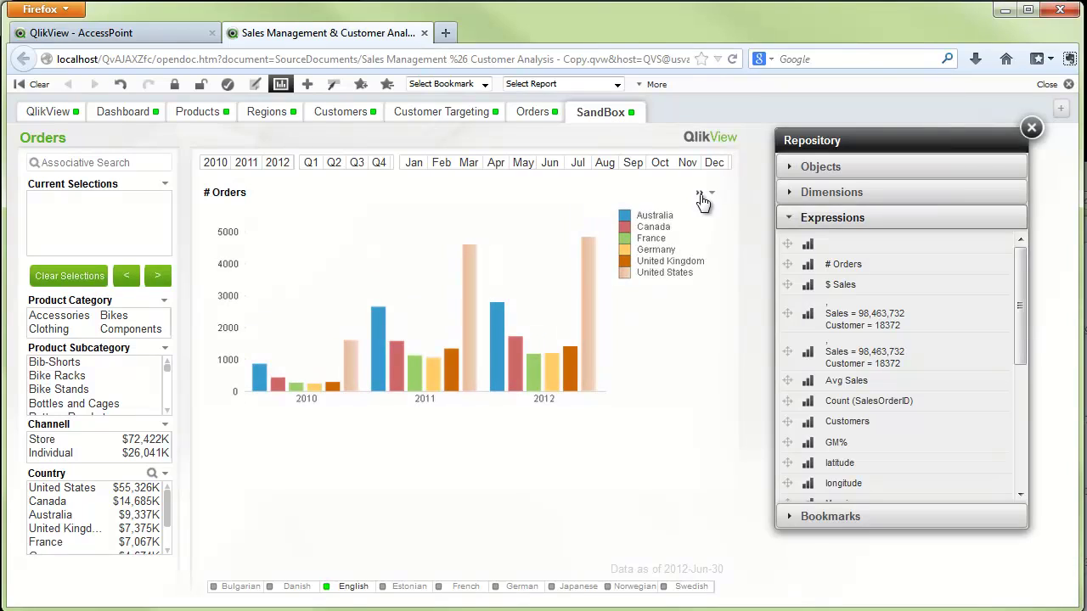
{"action": "left_click", "coordinate": [700, 195]}
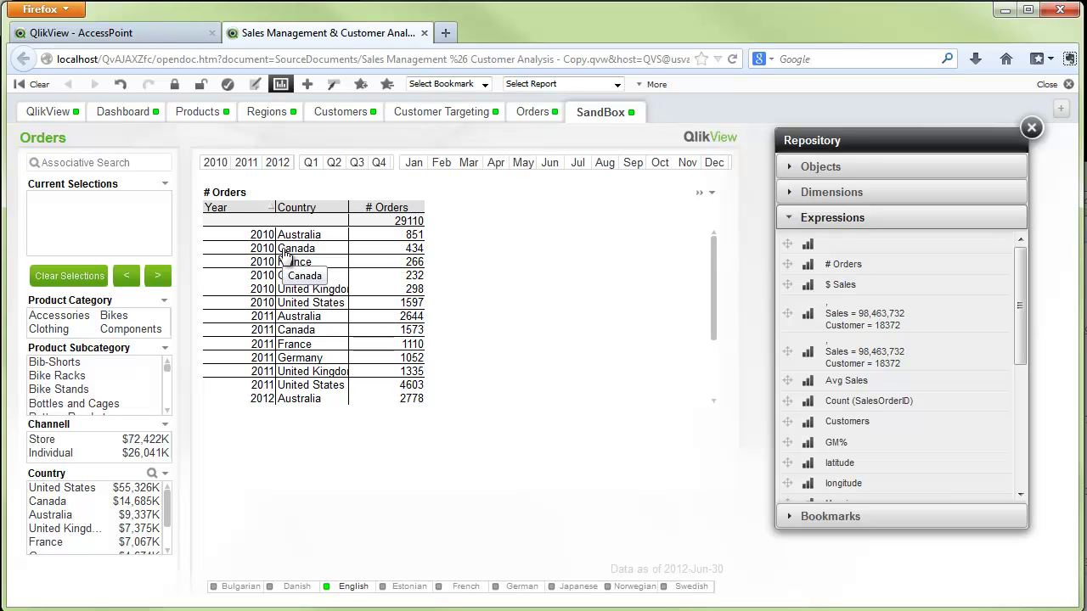
Share the # Orders table with everyone through its Options sharing settings
{"action": "double_click", "coordinate": [284, 255]}
{"action": "left_click_drag", "start_coordinate": [815, 158], "coordinate": [733, 159]}
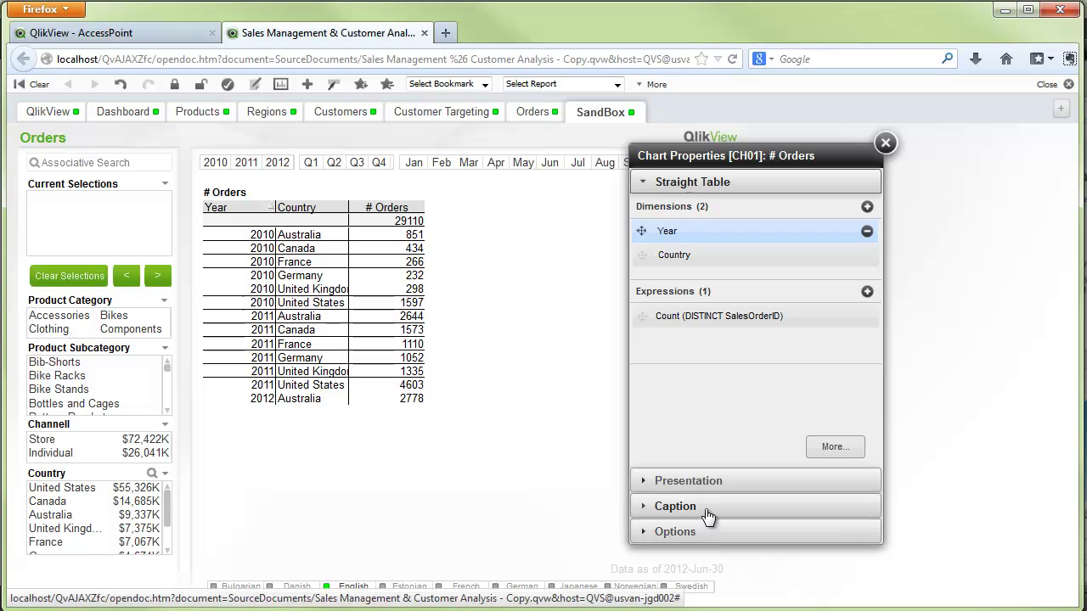
{"action": "left_click", "coordinate": [686, 533]}
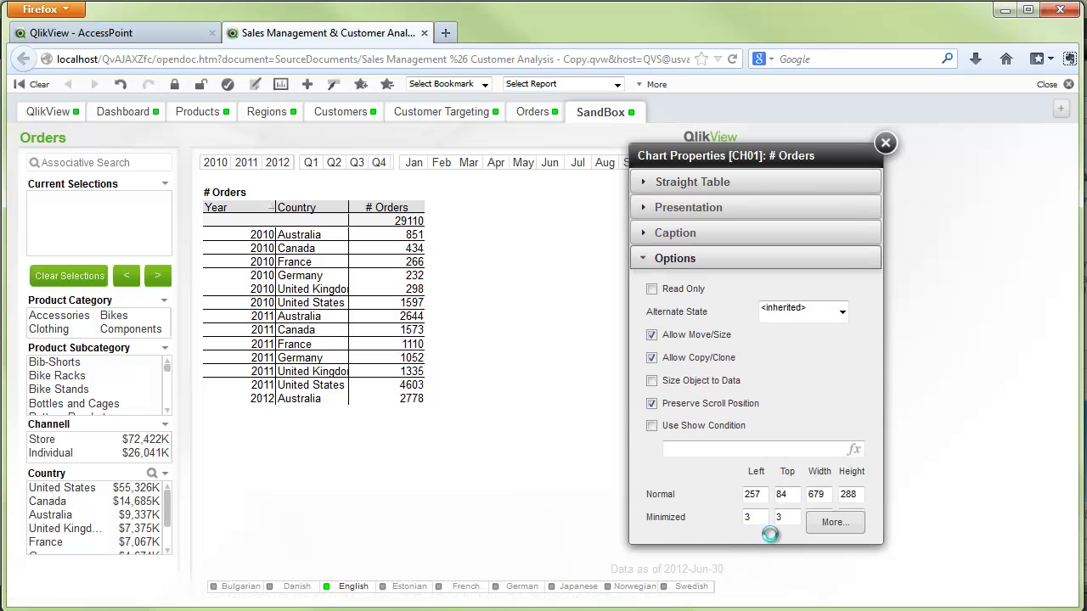
{"action": "left_click", "coordinate": [835, 522]}
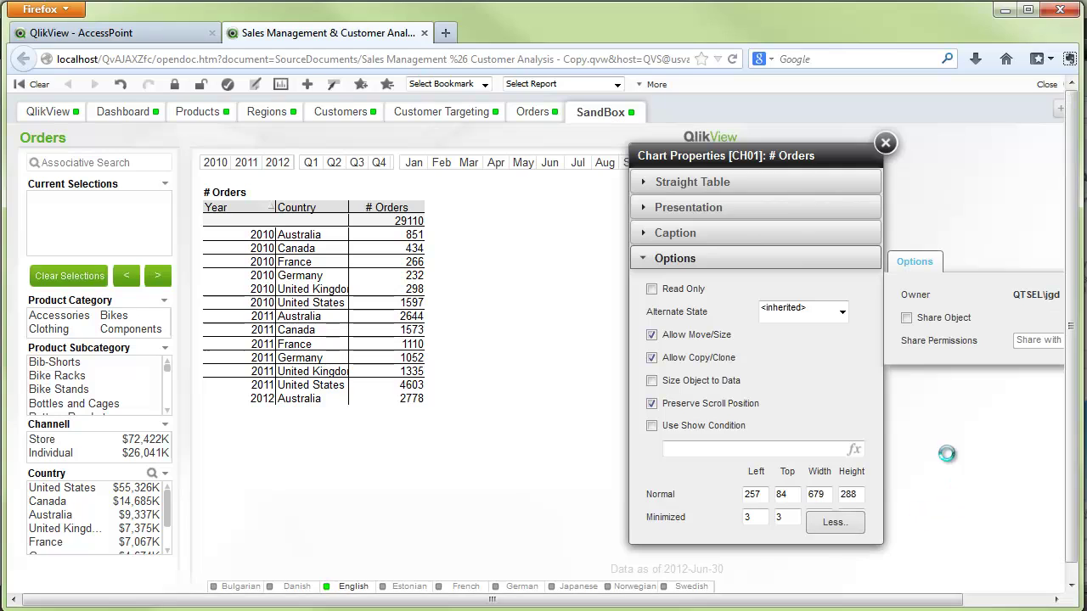
{"action": "left_click_drag", "start_coordinate": [798, 168], "coordinate": [673, 163]}
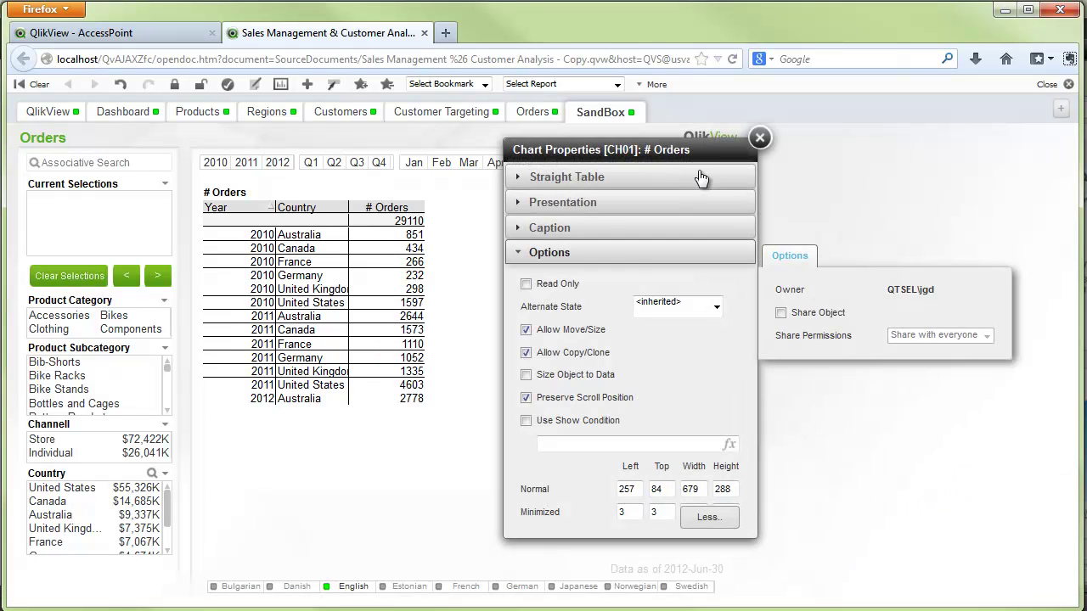
{"action": "left_click", "coordinate": [782, 314]}
{"action": "left_click", "coordinate": [988, 340]}
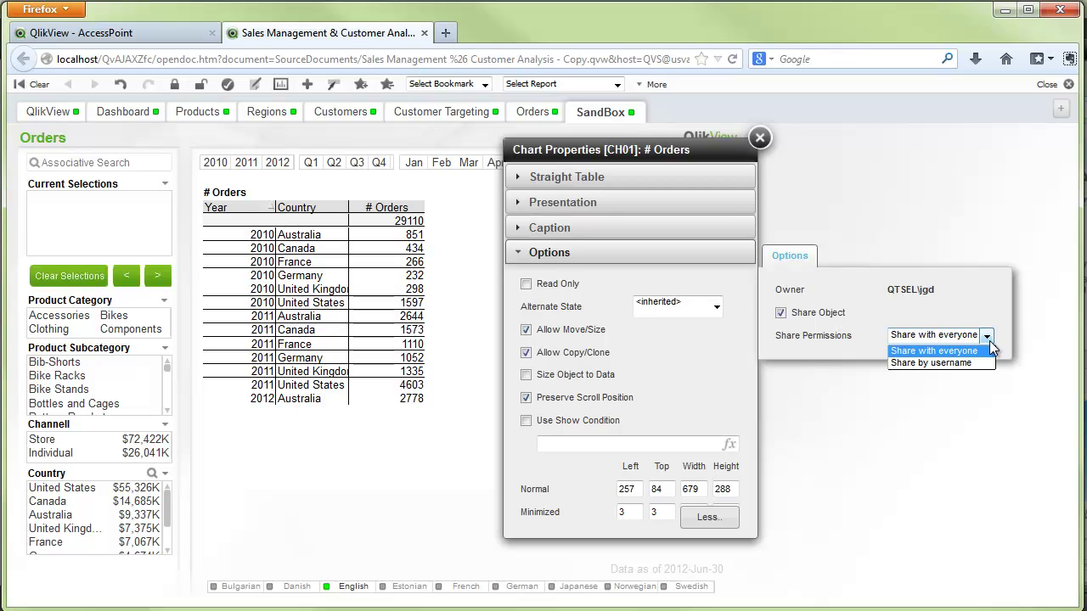
{"action": "left_click", "coordinate": [991, 349]}
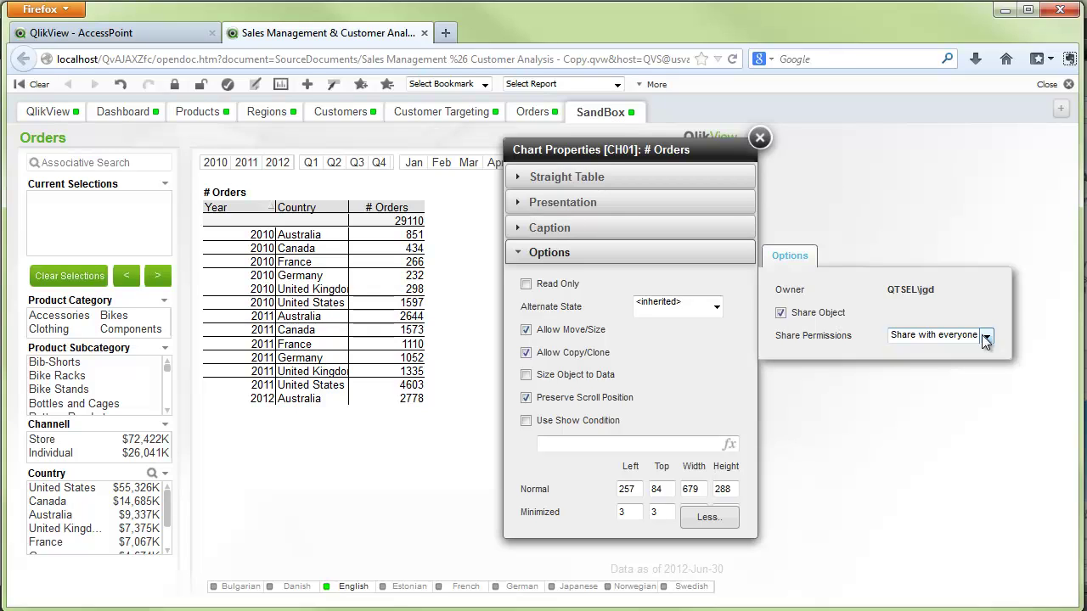
{"action": "left_click", "coordinate": [761, 138]}
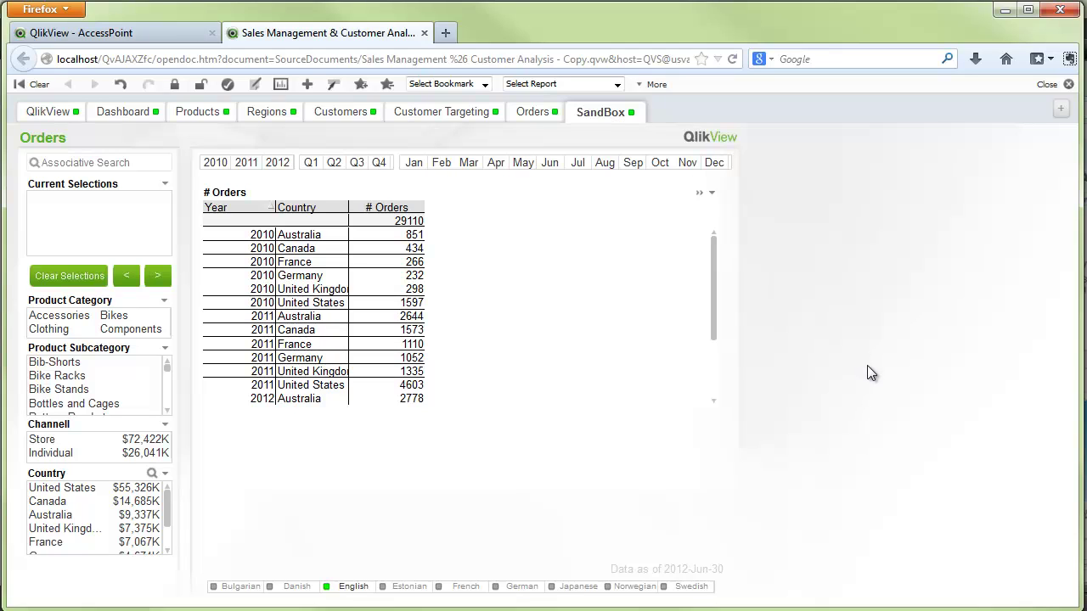
Open the localhost QlikView Management Console in a new browser tab
{"action": "left_click", "coordinate": [445, 33]}
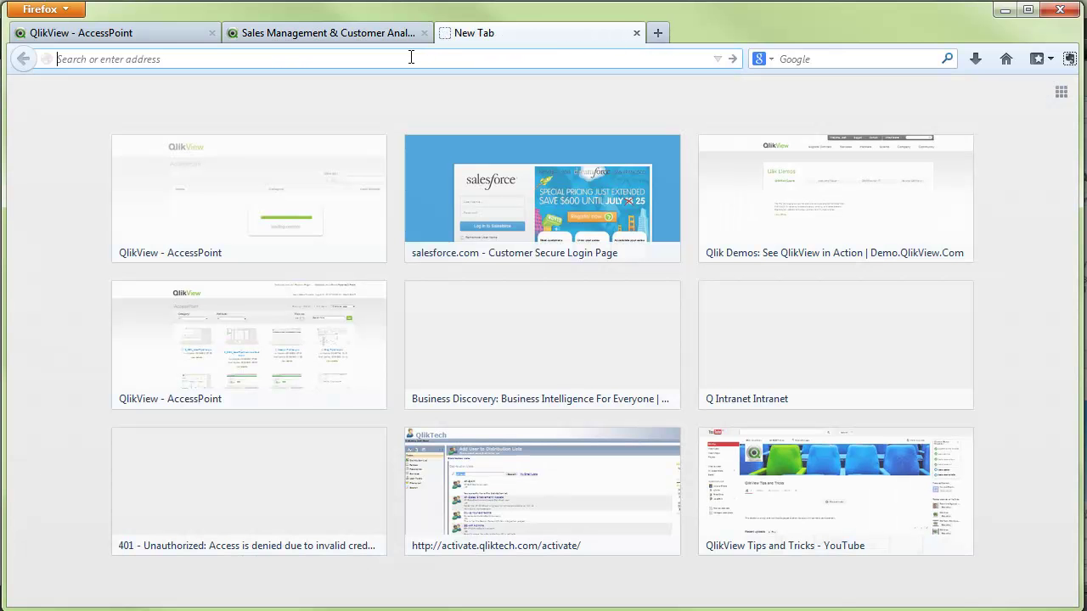
{"action": "type", "text": "loc"}
{"action": "key", "text": "Down"}
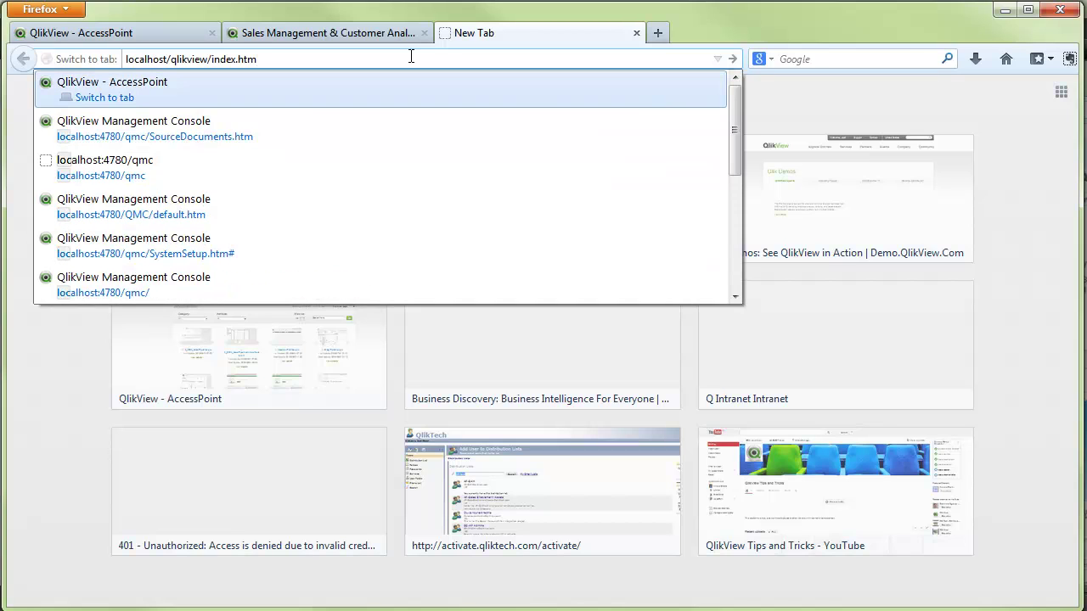
{"action": "key", "text": "Down"}
{"action": "key", "text": "Down"}
{"action": "key", "text": "Down"}
{"action": "key", "text": "Return"}
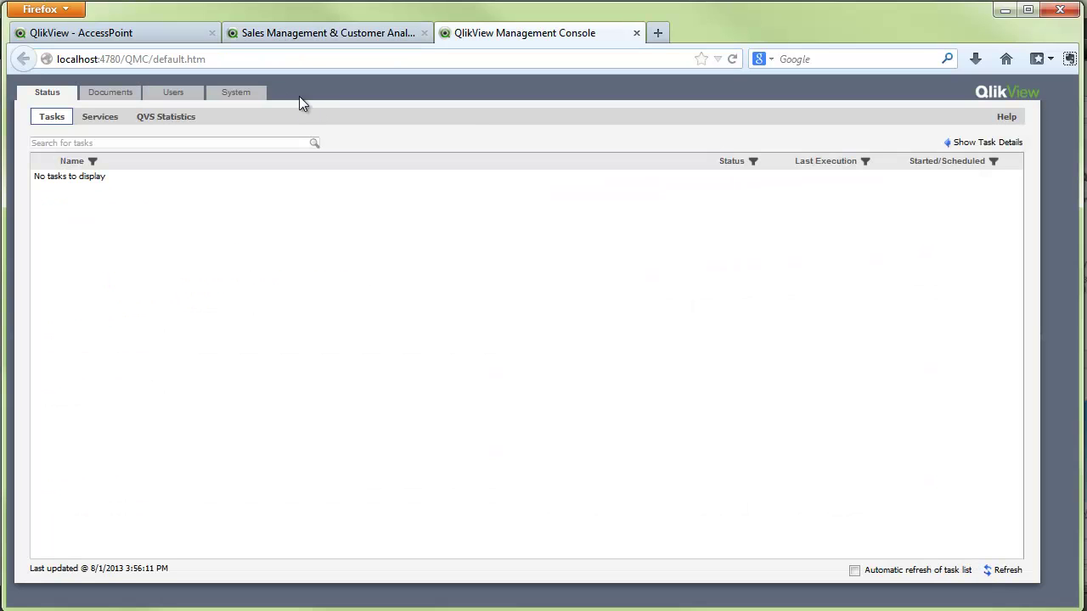
Under System > Setup, view the QlikView server's Documents tab with Allow Server Objects
{"action": "left_click", "coordinate": [238, 103]}
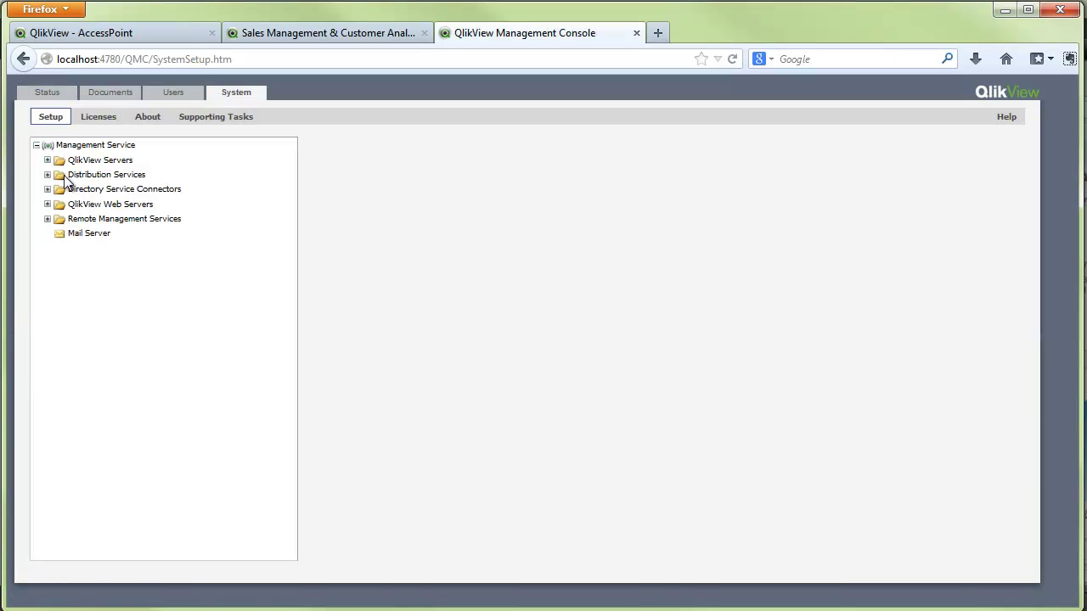
{"action": "left_click", "coordinate": [48, 160]}
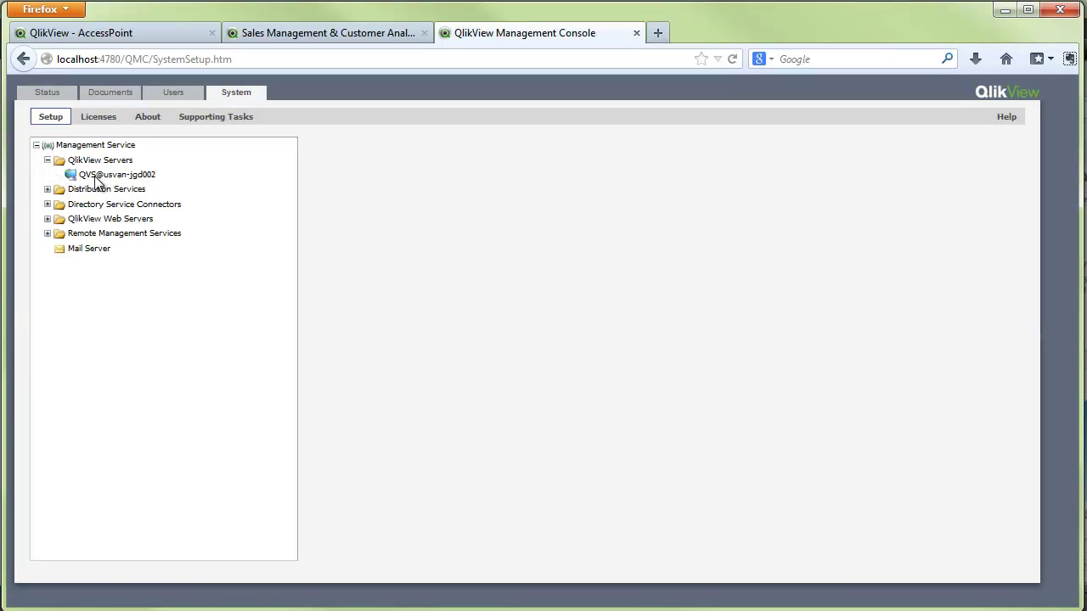
{"action": "left_click", "coordinate": [97, 175]}
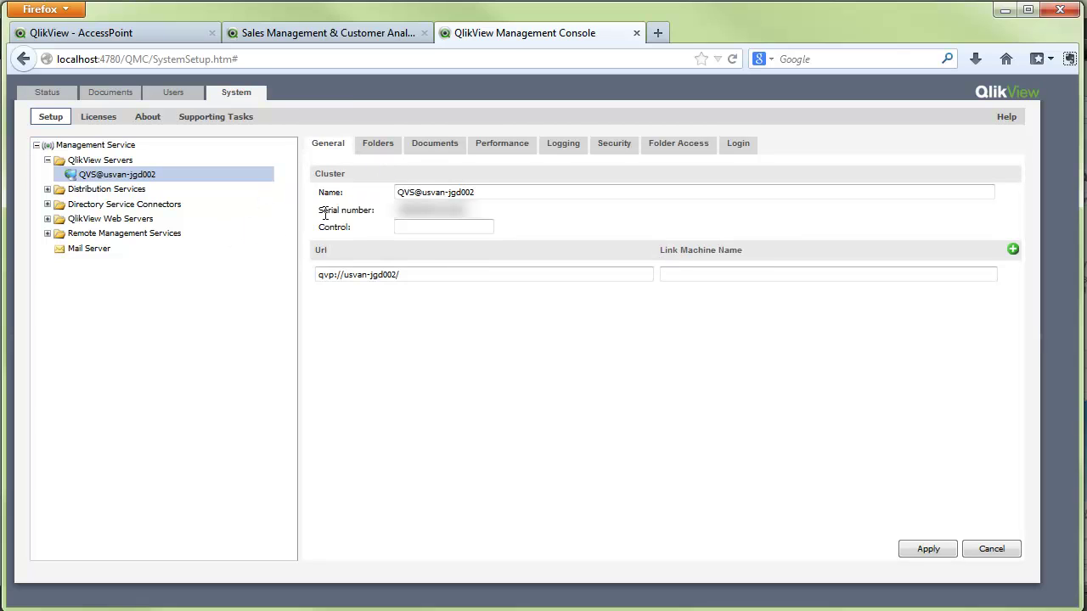
{"action": "left_click", "coordinate": [437, 146]}
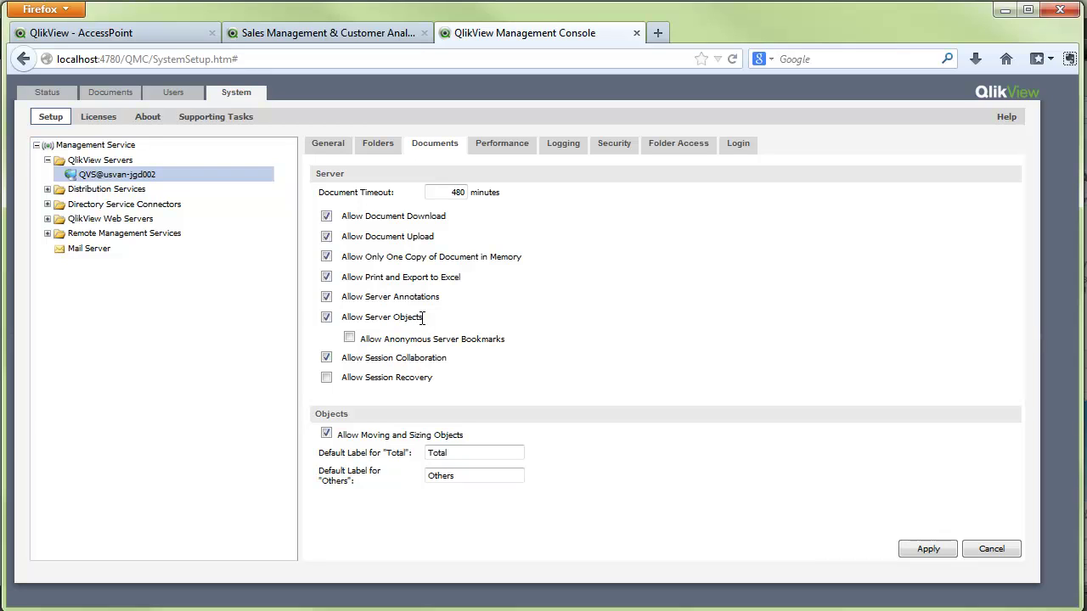
Select Golf Quest.qvw in User Documents and keep server object creation for All Authenticated Users
{"action": "left_click", "coordinate": [119, 95]}
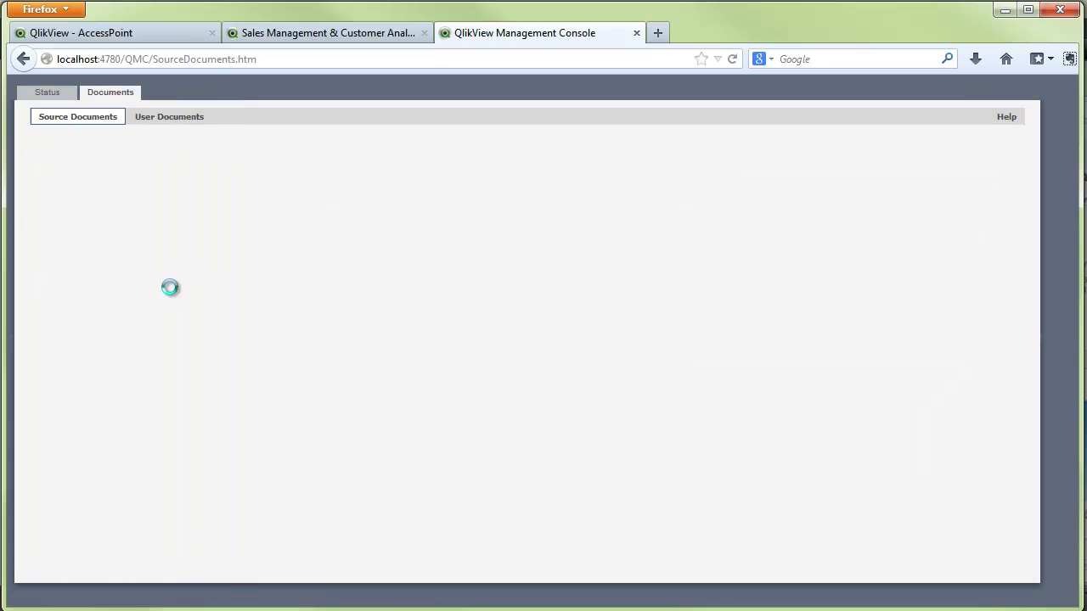
{"action": "left_click", "coordinate": [157, 116]}
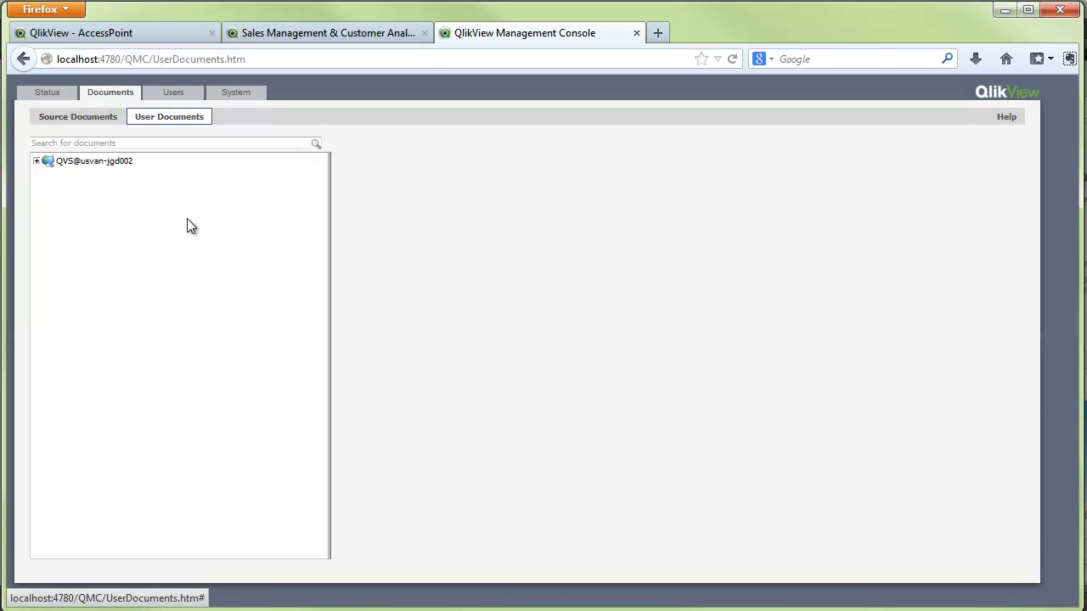
{"action": "left_click", "coordinate": [36, 160]}
{"action": "left_click", "coordinate": [96, 190]}
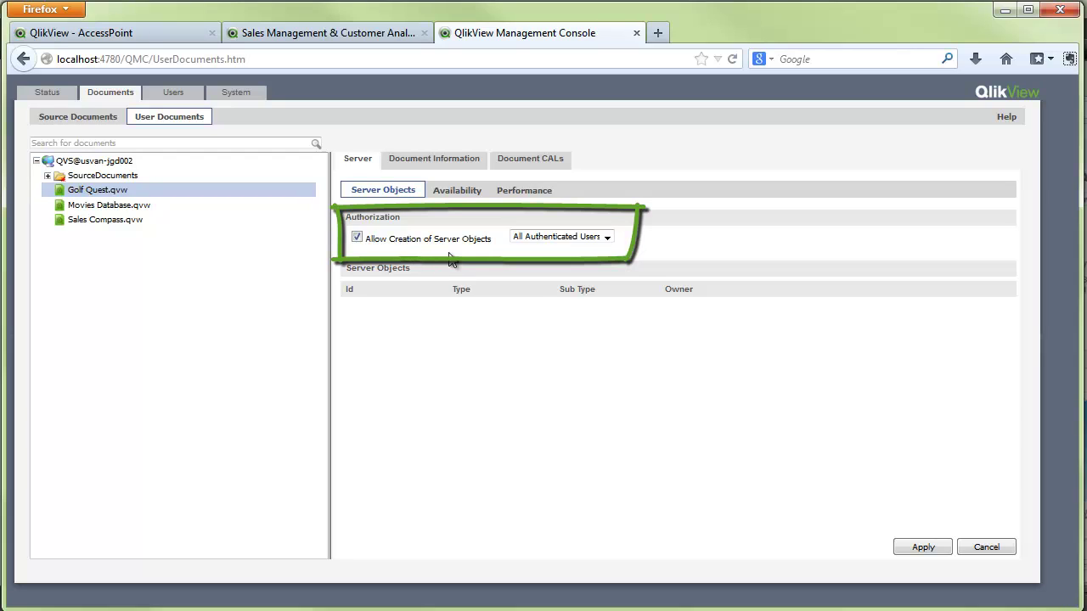
{"action": "left_click", "coordinate": [607, 238]}
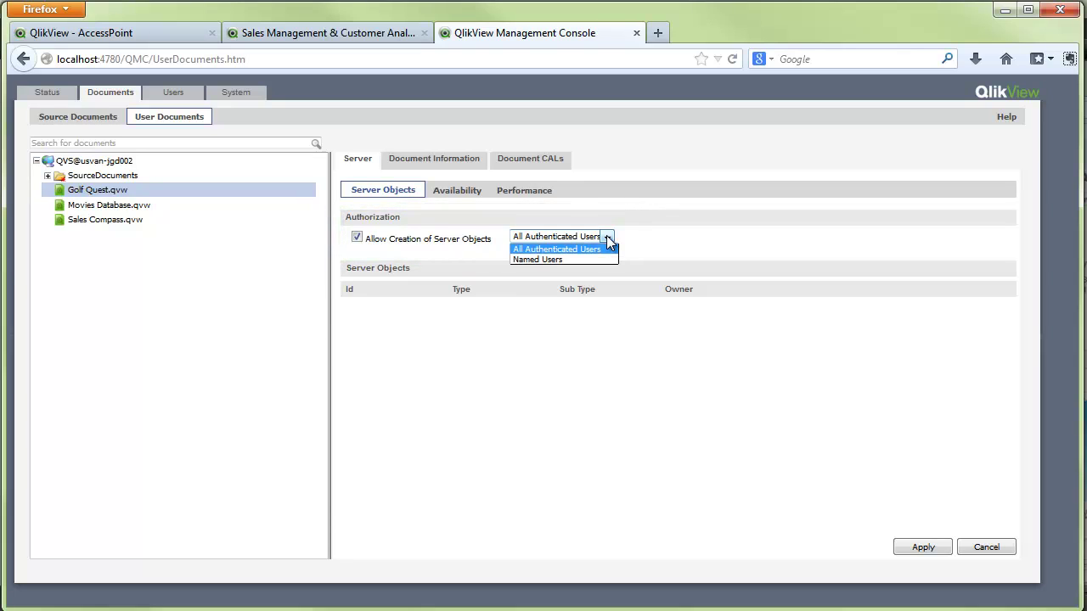
{"action": "left_click", "coordinate": [606, 235]}
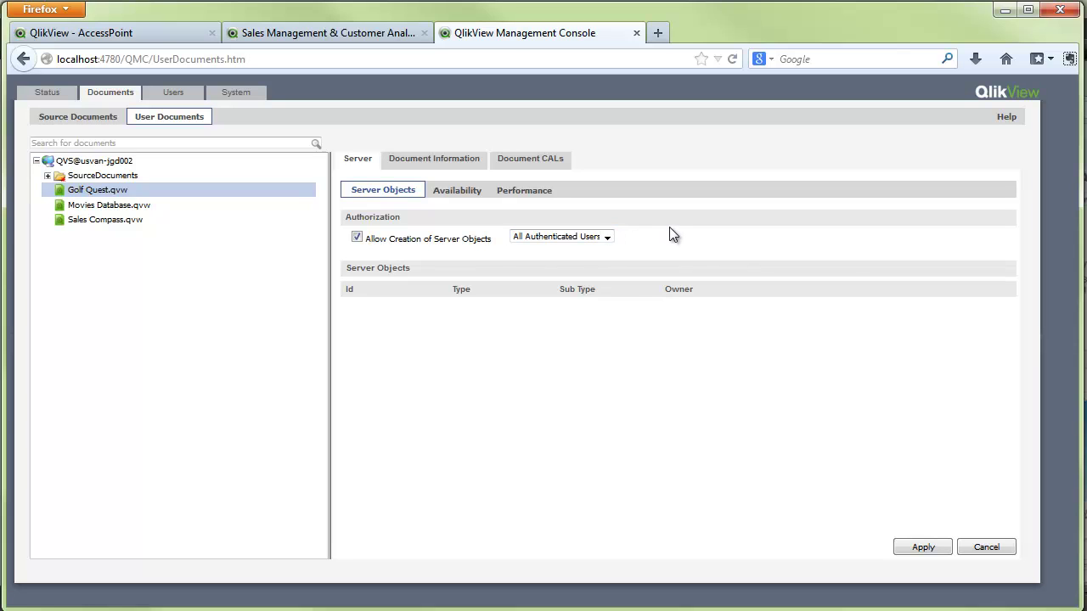